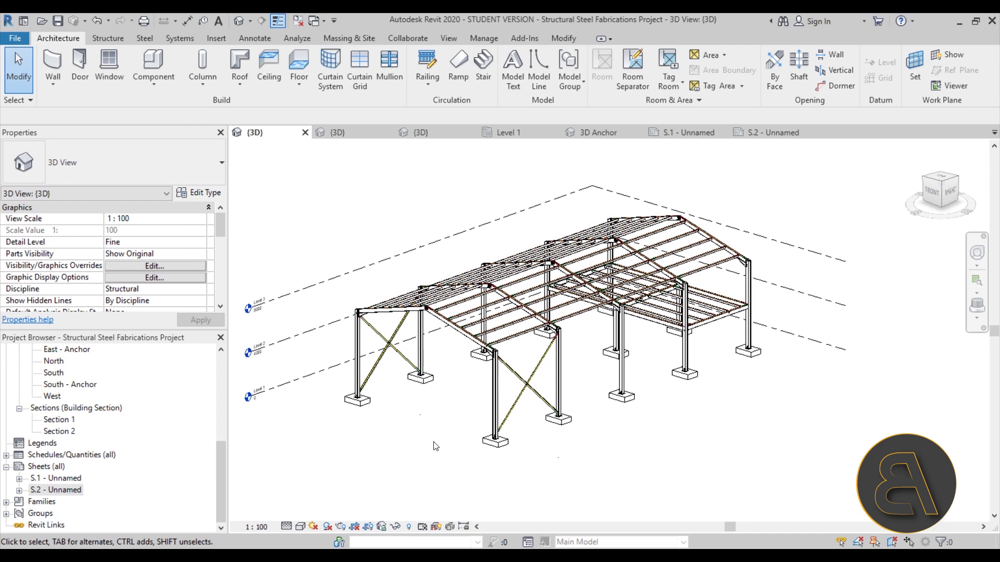
Open sheet S.1 and examine its Level 1, Level 2 and Level 3 framing plans.
shift+middle_drag(444, 408, 446, 439)
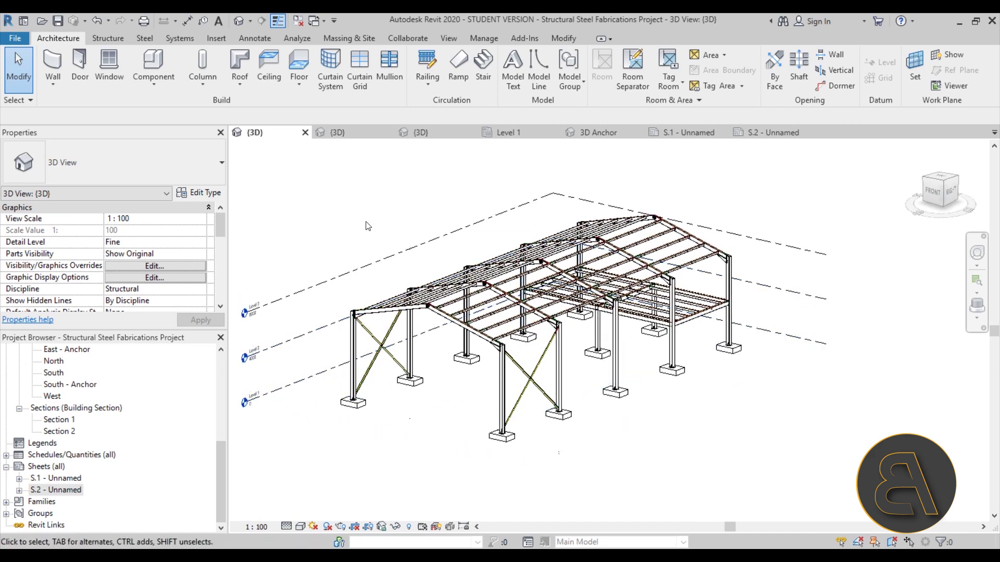
scroll(73, 388, up, 4)
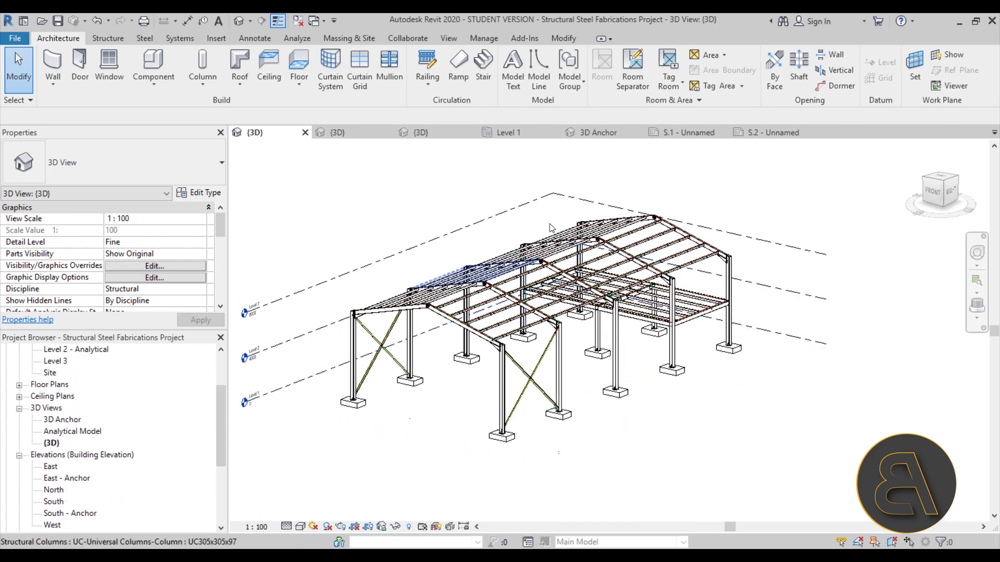
click(686, 133)
scroll(459, 270, up, 5)
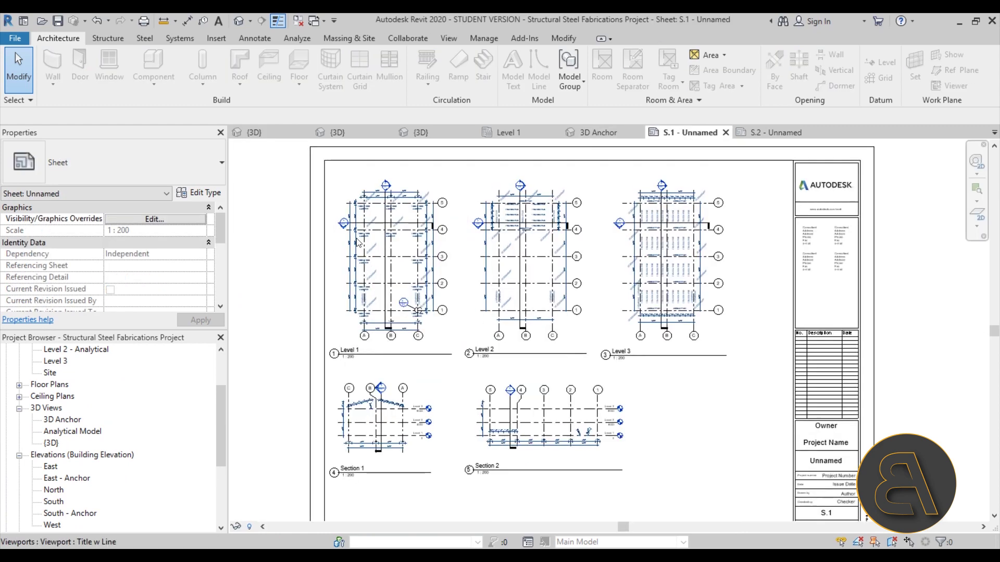
middle_drag(460, 270, 429, 334)
middle_drag(608, 355, 349, 323)
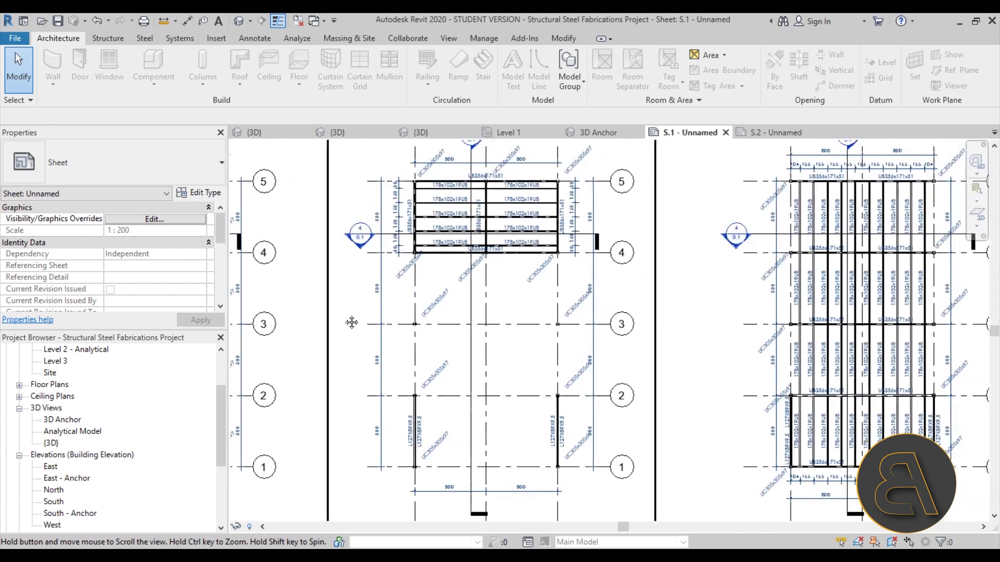
middle_drag(742, 344, 786, 337)
Return to the 3D view and examine the steel frame, including its roof beams and rafter connections.
click(286, 135)
mouse_move(607, 416)
middle_down()
mouse_move(627, 435)
mouse_move(604, 433)
middle_up()
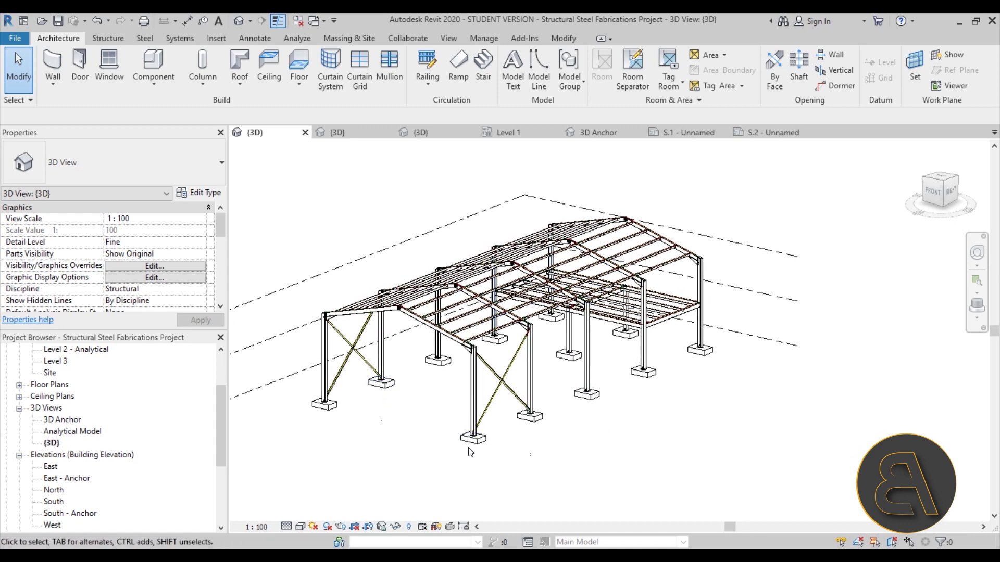
middle_drag(394, 434, 419, 428)
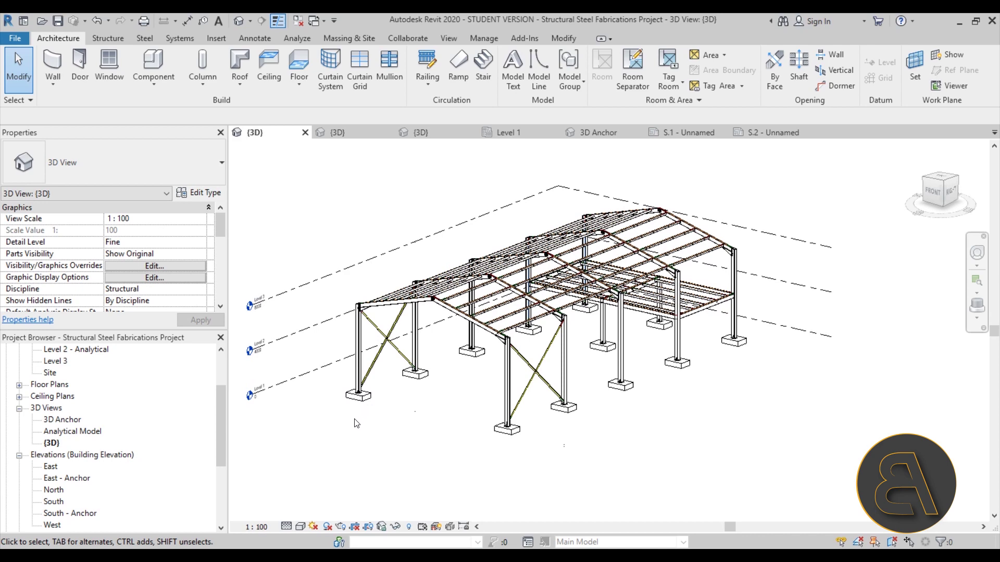
middle_drag(432, 442, 454, 455)
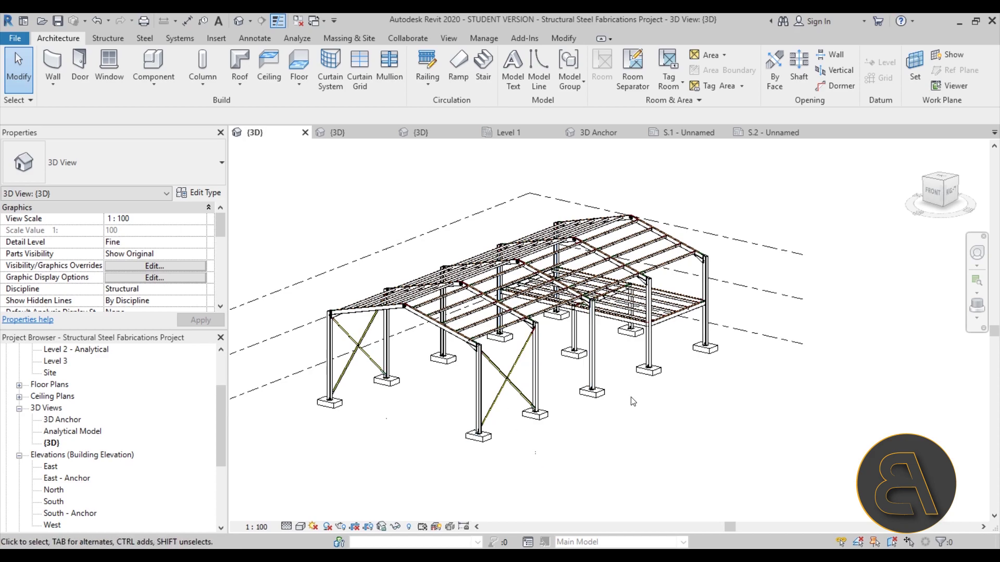
shift+middle_drag(729, 419, 710, 388)
scroll(365, 312, up, 3)
scroll(540, 329, up, 3)
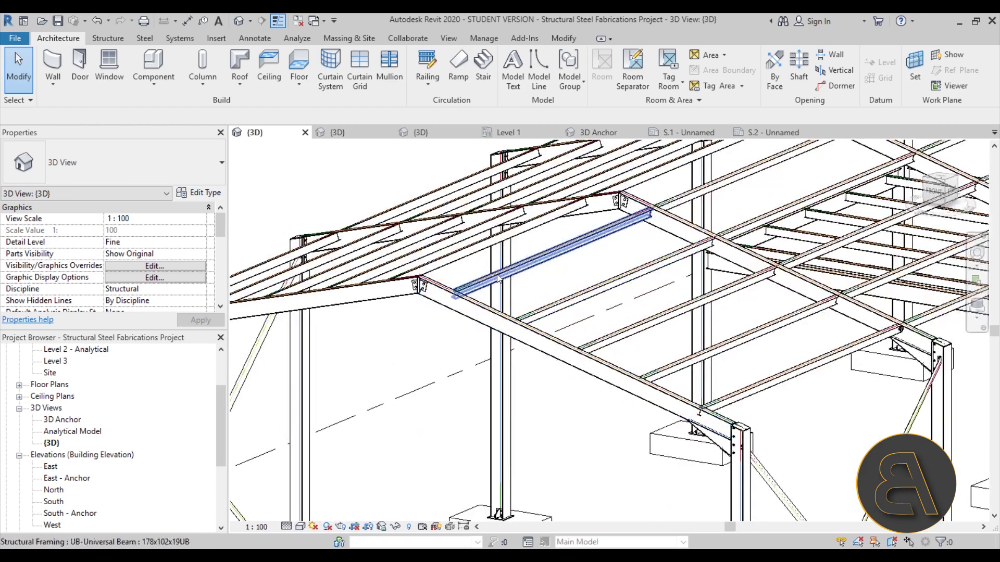
scroll(587, 232, down, 2)
scroll(587, 231, down, 2)
shift+middle_drag(628, 315, 485, 413)
scroll(557, 362, down, 2)
scroll(513, 382, down, 1)
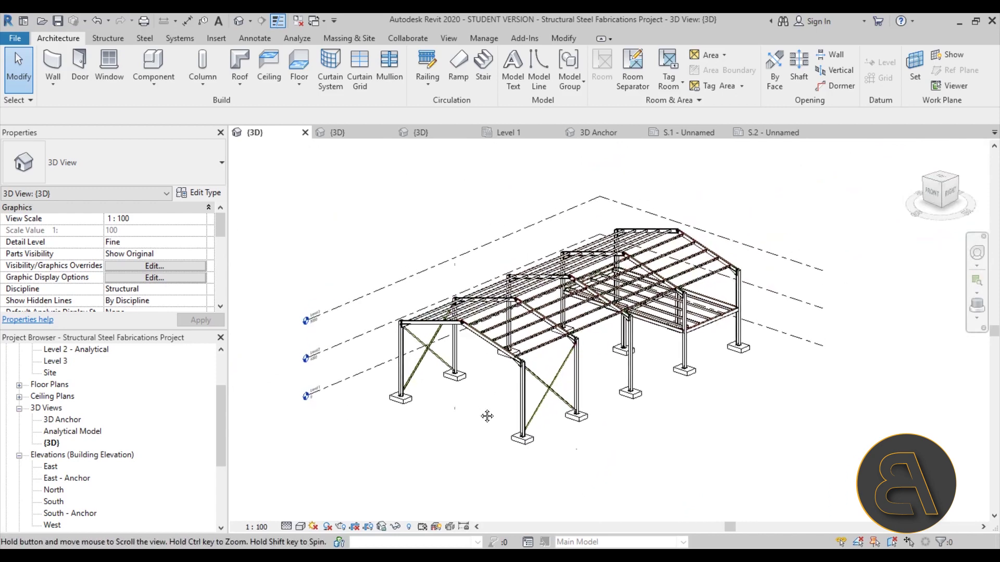
click(102, 40)
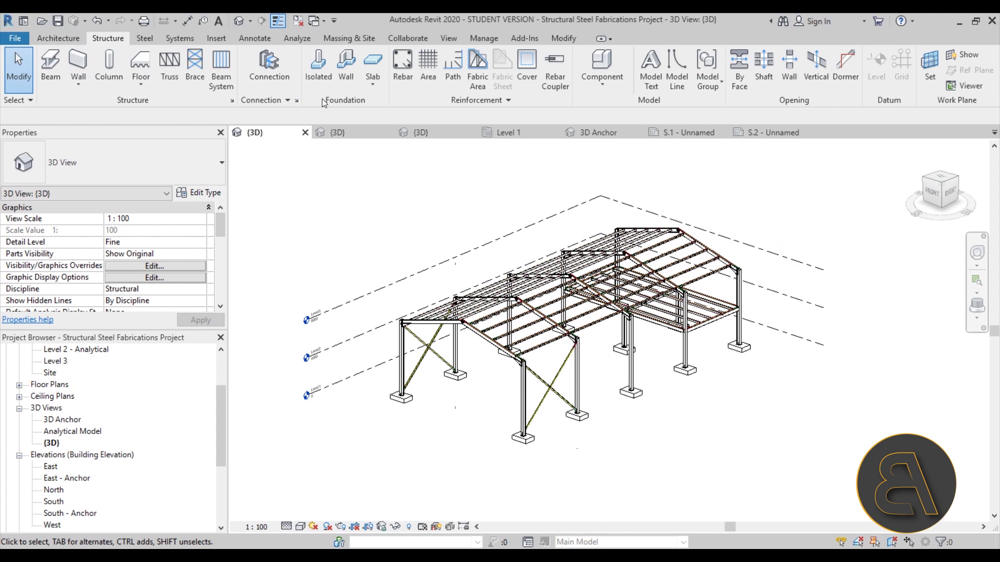
shift+middle_drag(612, 438, 620, 424)
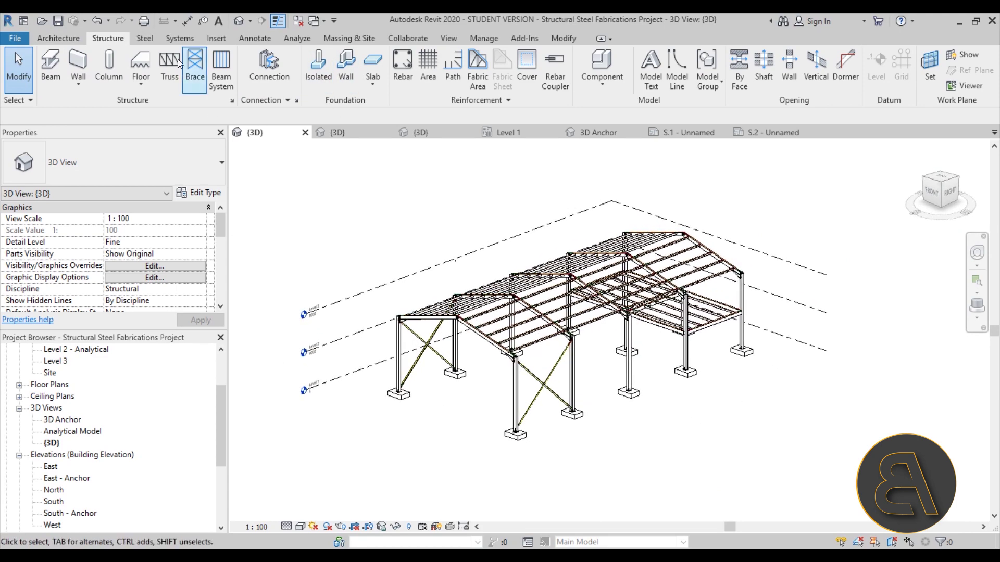
click(144, 42)
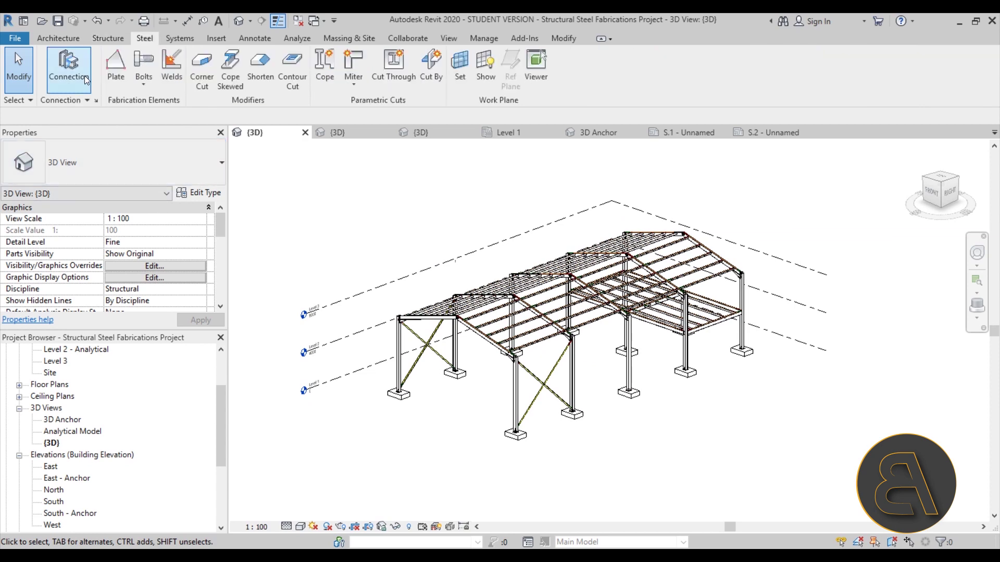
Select the bolted knee connection with haunch at the front eave and open its type's Modify Parameters settings.
mouse_move(558, 422)
shift+middle_down()
mouse_move(586, 409)
mouse_move(577, 420)
shift+middle_up()
scroll(516, 359, up, 10)
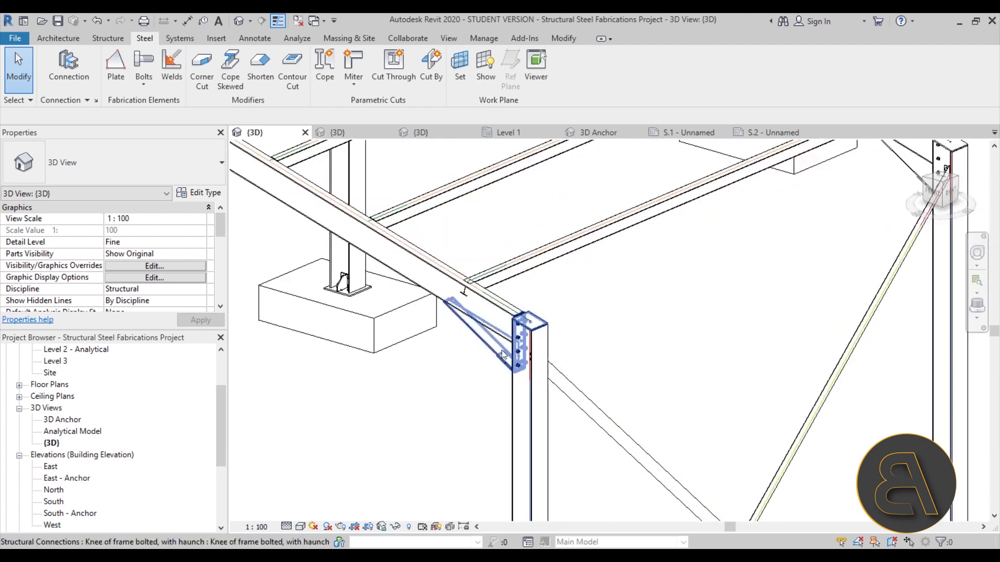
click(488, 357)
shift+middle_drag(488, 357, 430, 305)
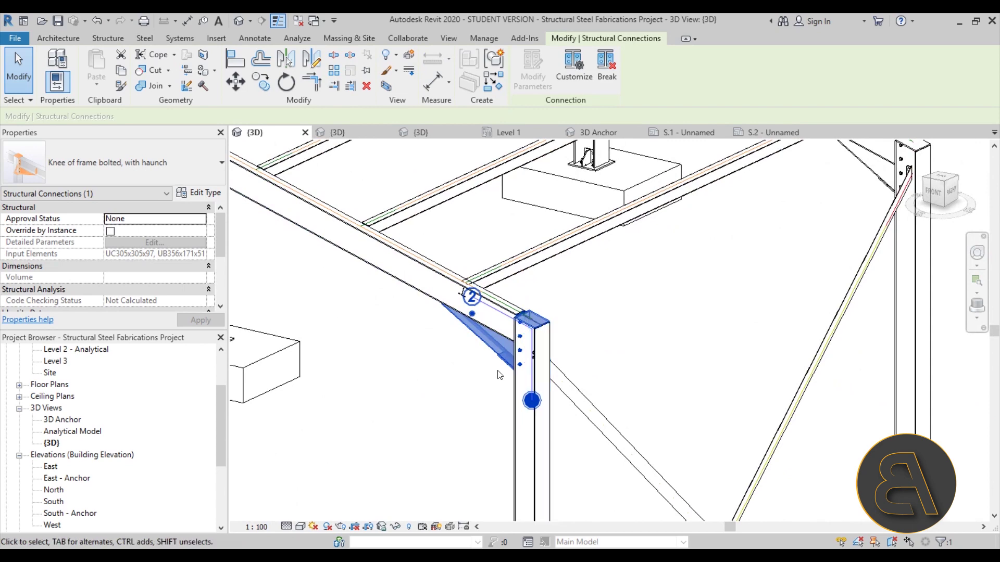
scroll(495, 388, down, 3)
scroll(493, 395, up, 5)
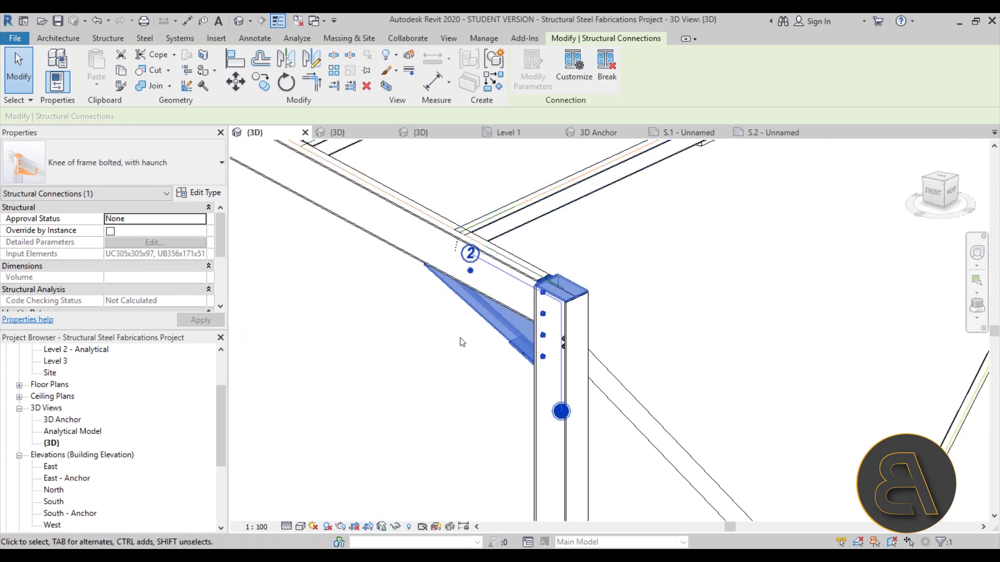
click(199, 194)
click(386, 179)
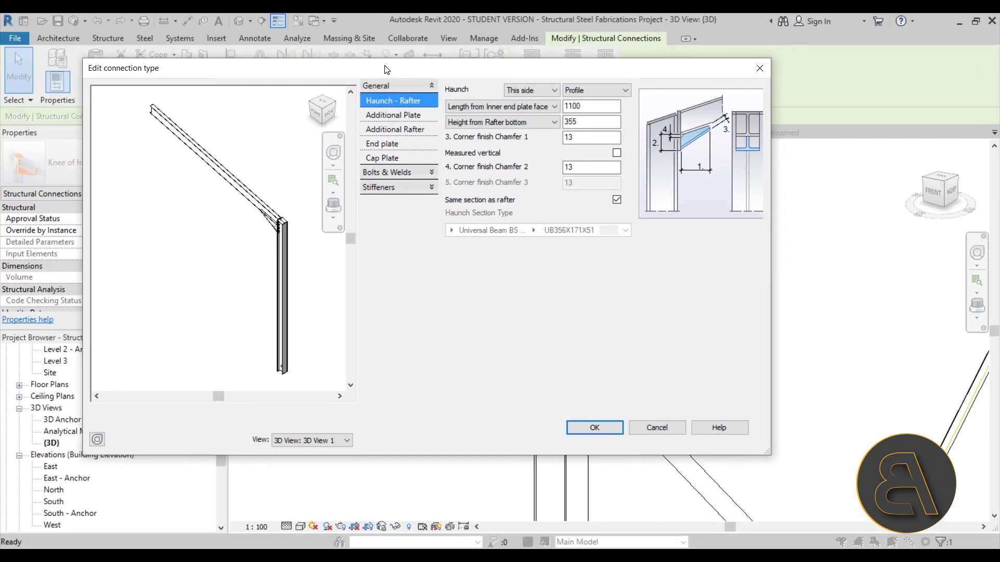
Review the knee connection's additional plate, additional rafter, end plate and cap plate settings.
click(392, 117)
click(389, 131)
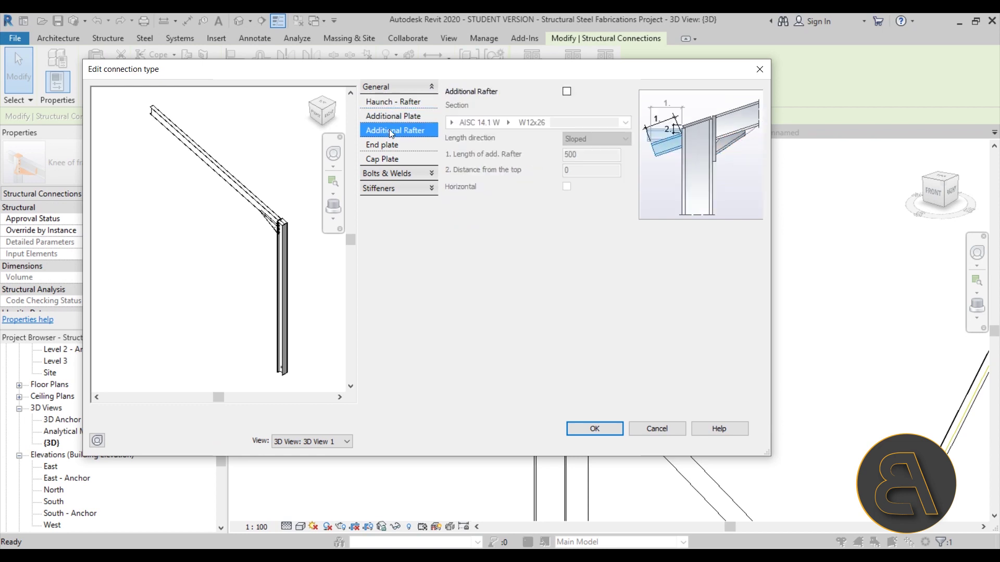
click(386, 143)
click(389, 158)
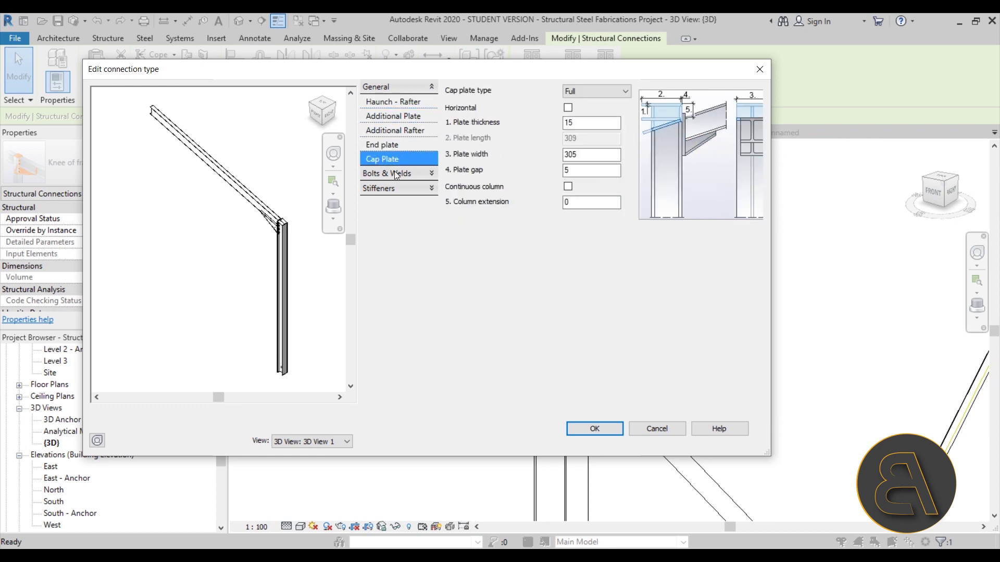
Review the knee connection's bolt and weld settings, including bolt groups, additional welds, reinforcing, and bolts and holes.
click(400, 173)
click(373, 119)
click(385, 131)
click(388, 160)
click(388, 173)
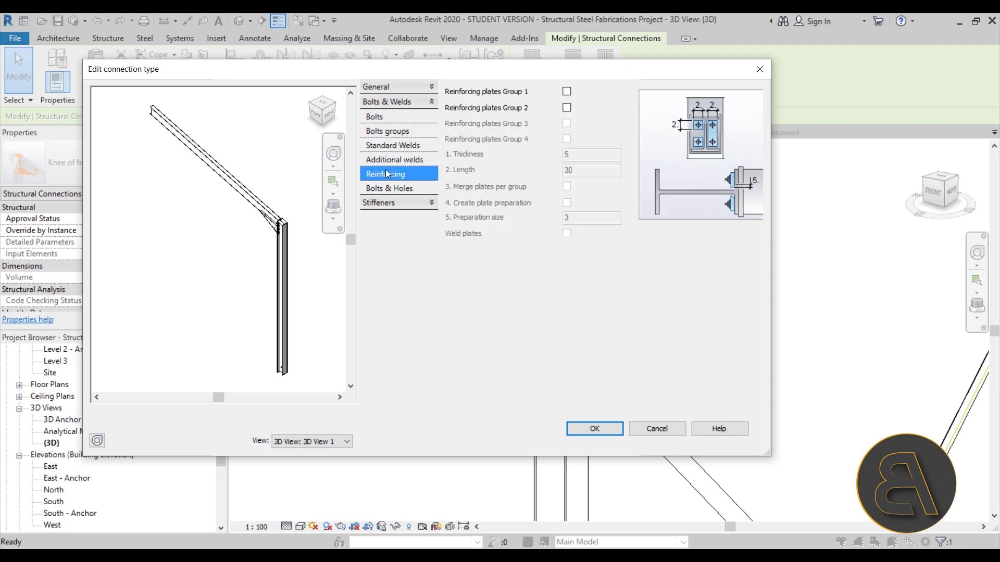
click(388, 189)
Review the knee connection's stiffener settings, from stiffener chamfer and Morris stiffeners through to stiffener width.
click(398, 204)
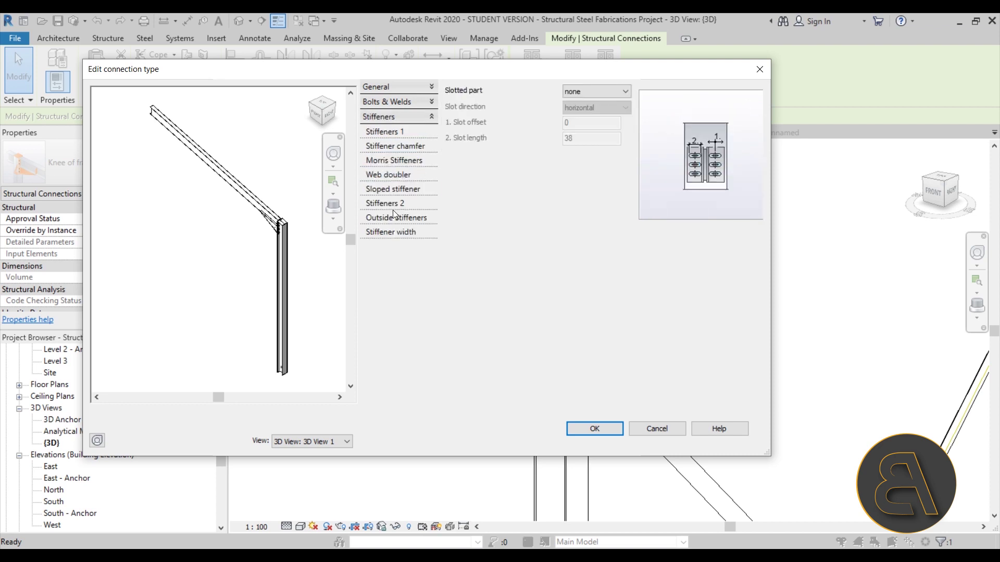
click(384, 146)
click(386, 160)
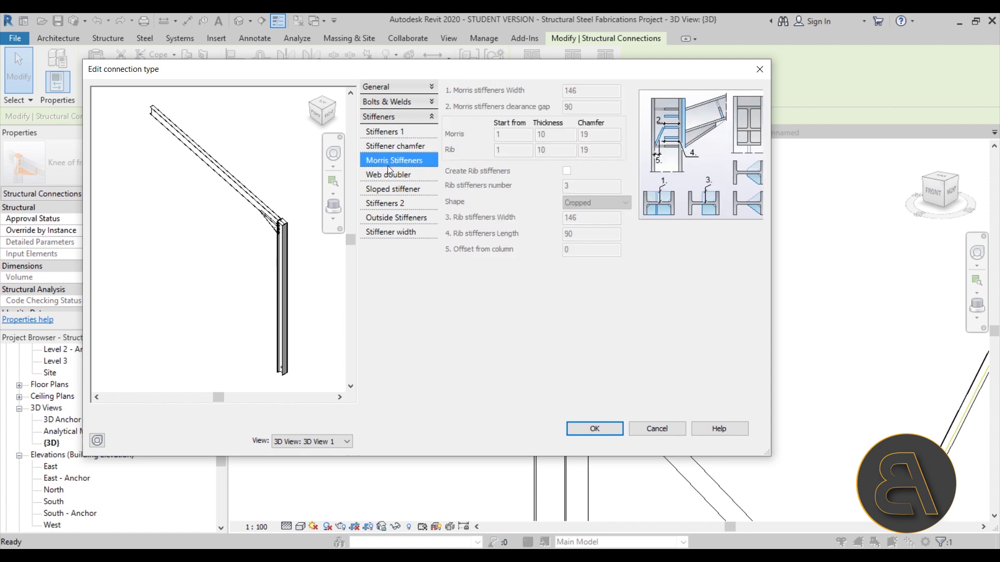
click(388, 177)
click(385, 189)
click(382, 205)
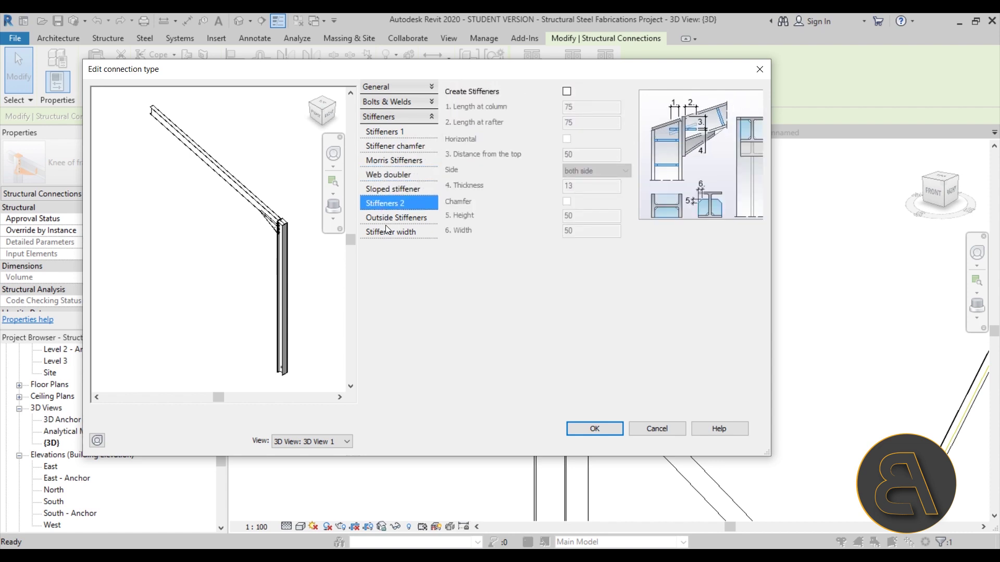
click(388, 232)
Recheck the haunch and additional plate settings, and close the connection's type properties without applying changes.
click(380, 90)
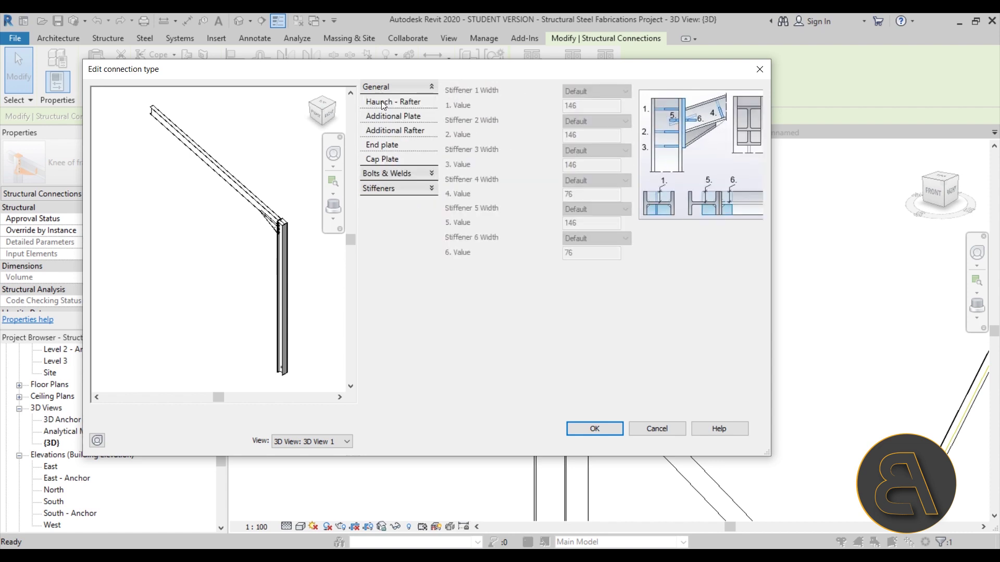
click(381, 101)
click(382, 116)
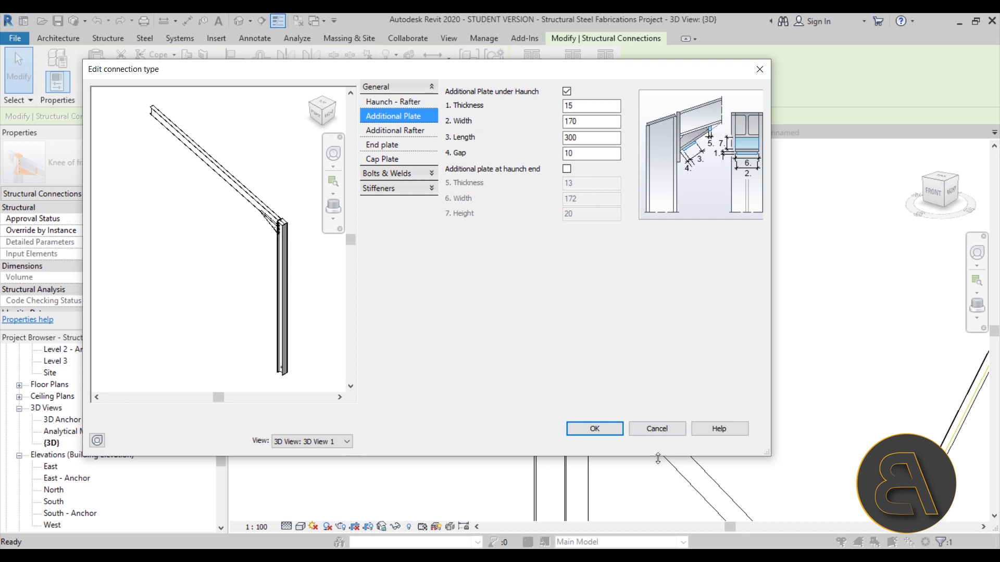
click(659, 434)
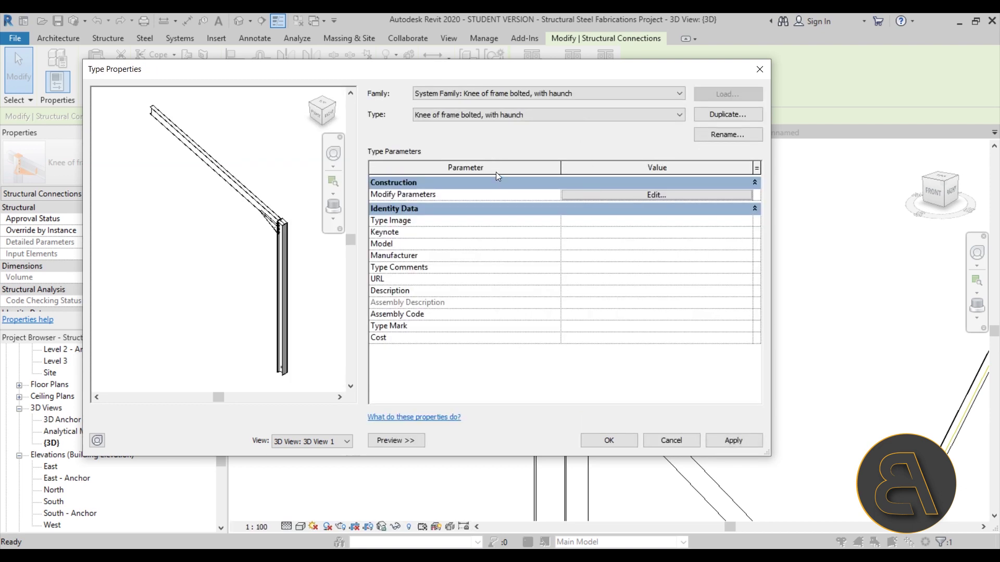
click(671, 437)
click(632, 278)
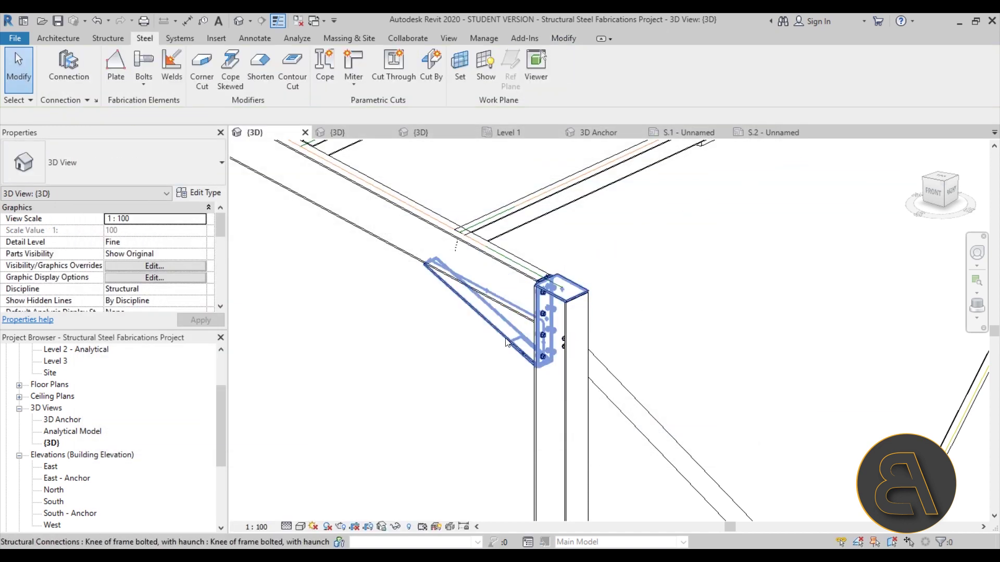
click(511, 338)
click(649, 268)
Inspect the Custom Apex Connection joining the two rafters at the ridge of the front frame.
scroll(620, 266, down, 6)
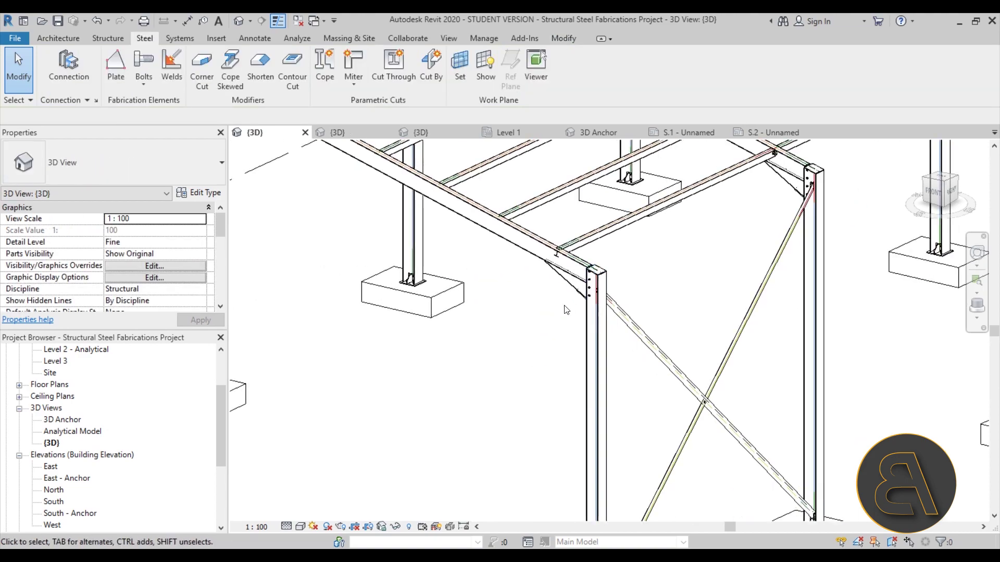
scroll(557, 315, down, 2)
shift+middle_drag(547, 319, 518, 333)
middle_drag(518, 334, 470, 302)
scroll(442, 255, up, 5)
scroll(452, 246, up, 4)
click(468, 250)
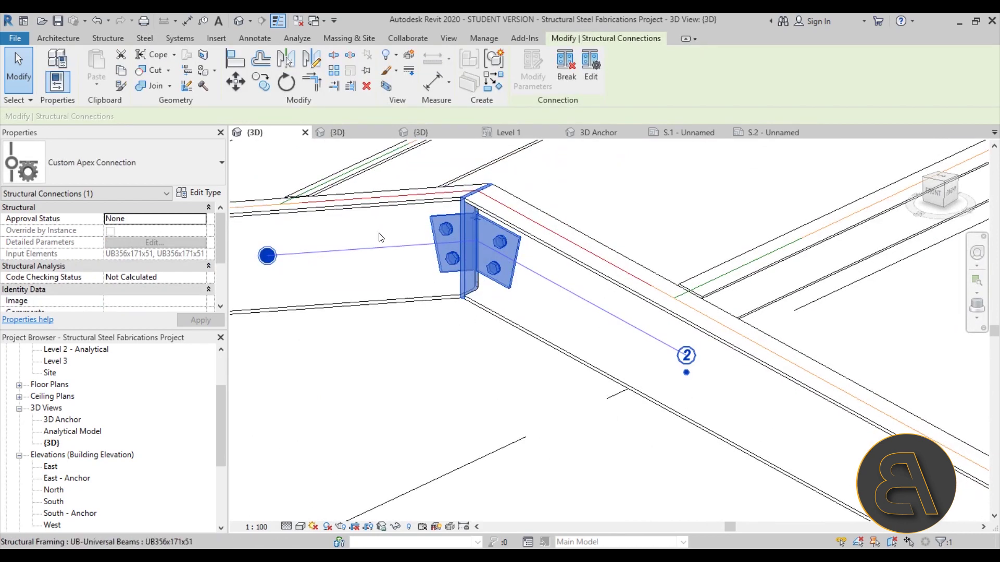
click(432, 348)
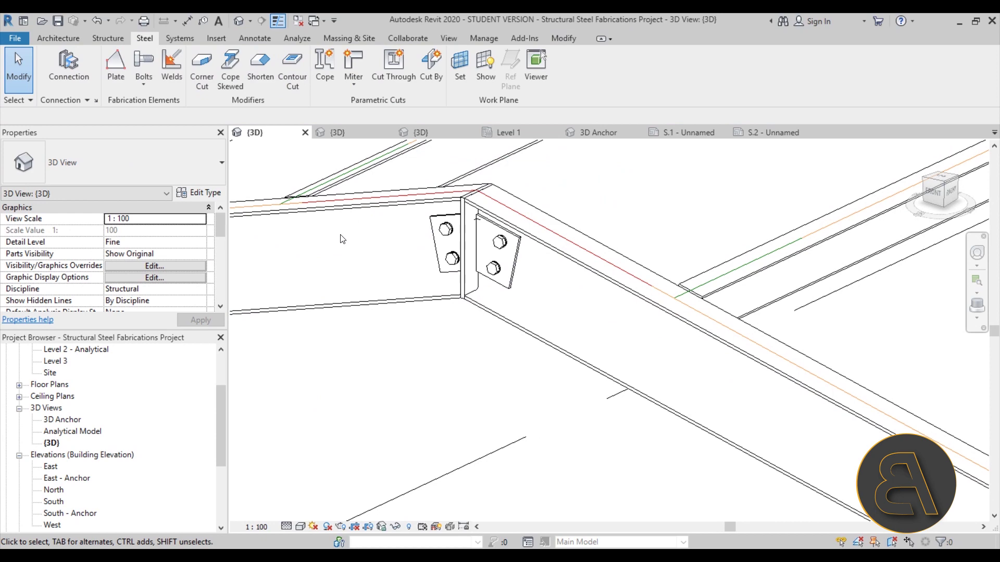
click(150, 85)
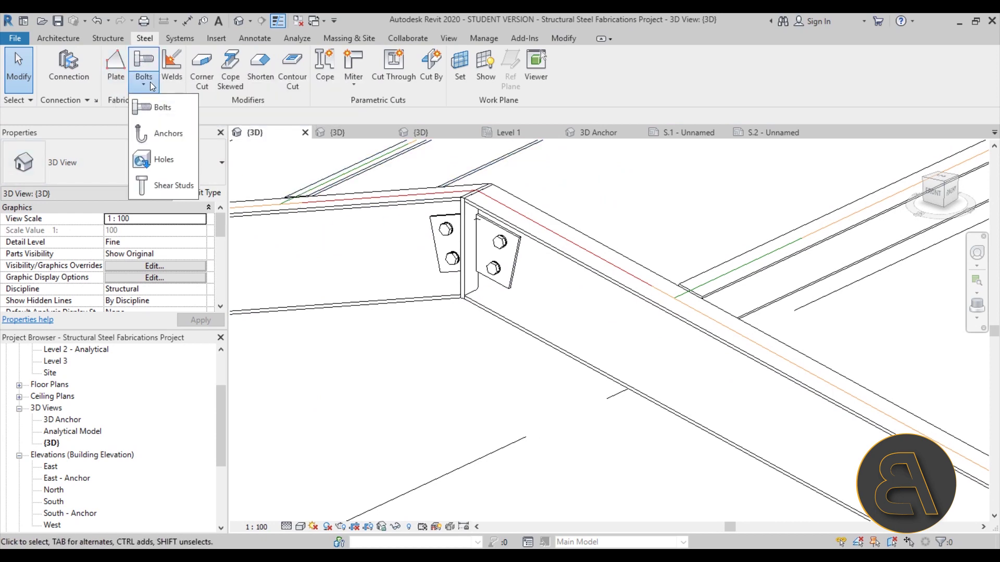
click(431, 174)
Inspect the front column's base plate, selecting the rectangular footing beneath it to view the embedded anchor bolts.
scroll(438, 202, down, 5)
middle_drag(560, 411, 462, 131)
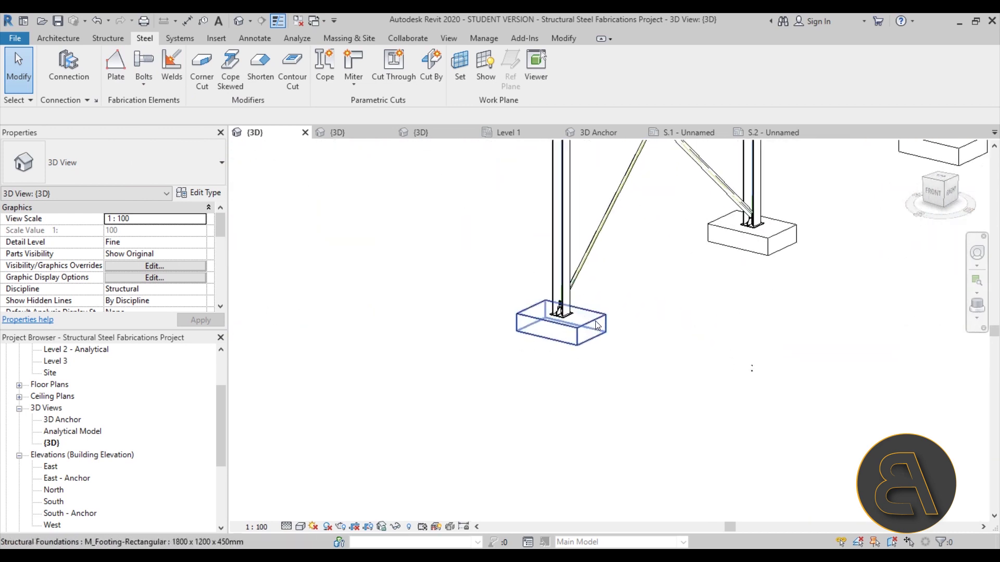
scroll(570, 317, up, 5)
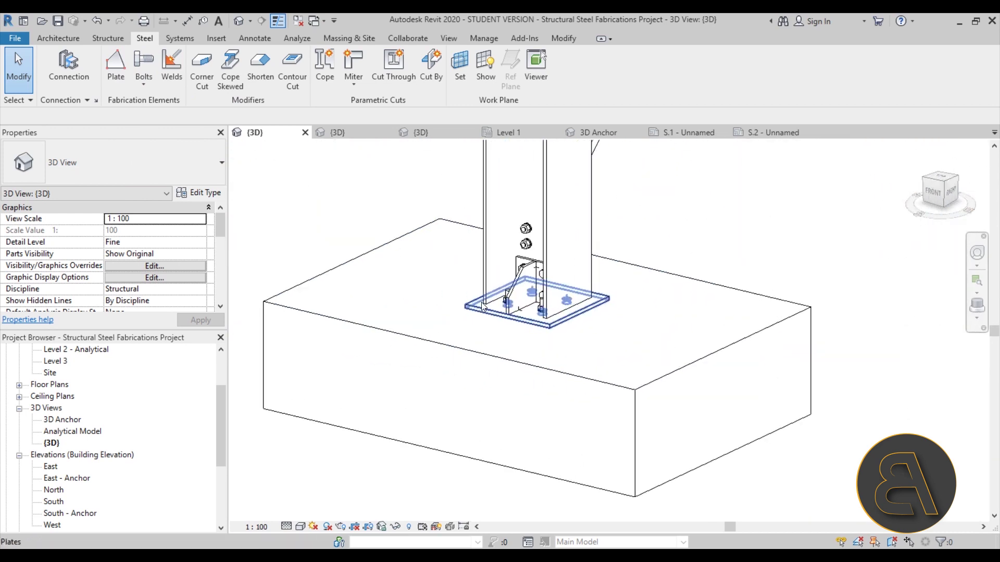
click(542, 316)
click(556, 340)
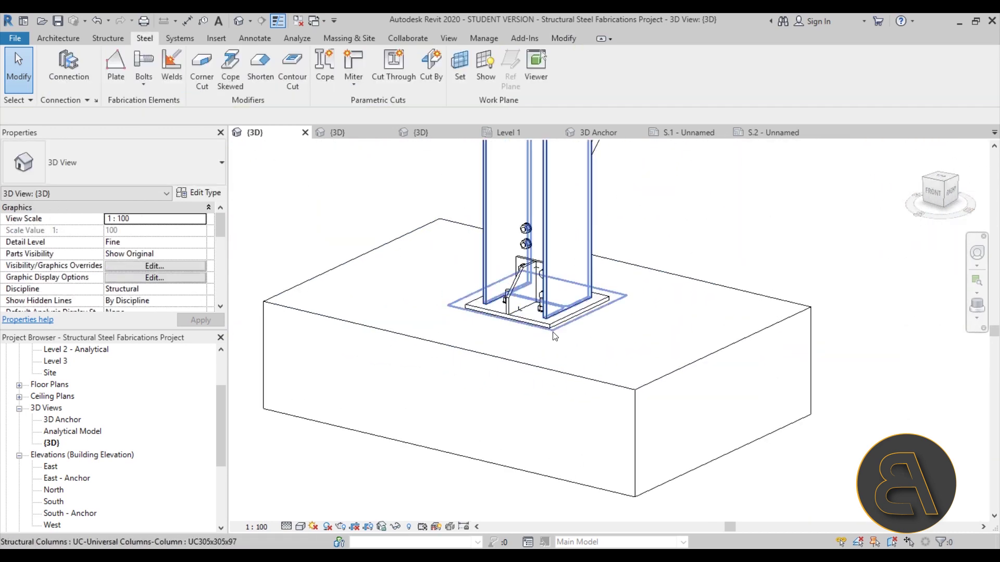
scroll(555, 345, down, 4)
click(573, 351)
scroll(562, 350, up, 4)
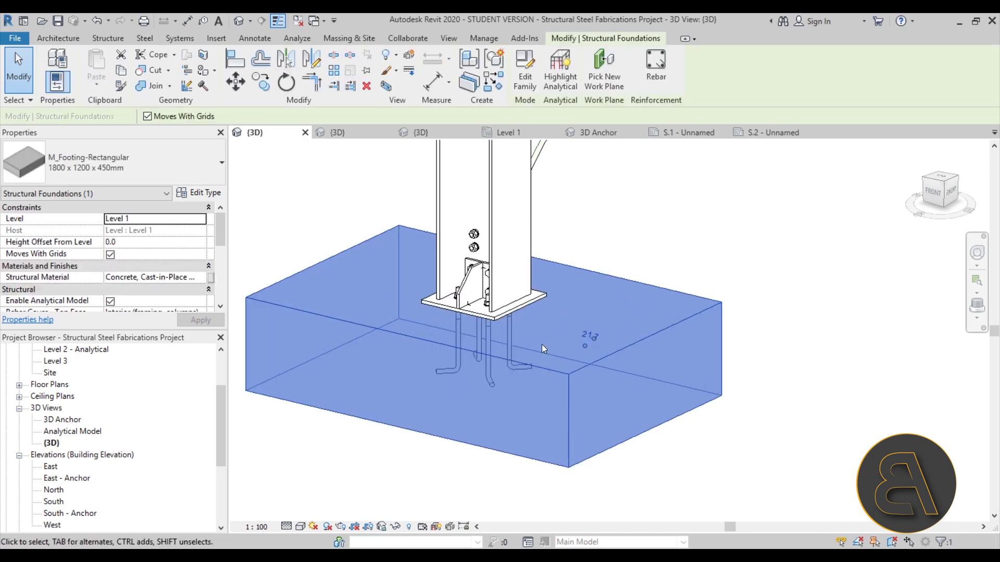
shift+middle_drag(508, 320, 489, 332)
scroll(479, 318, up, 3)
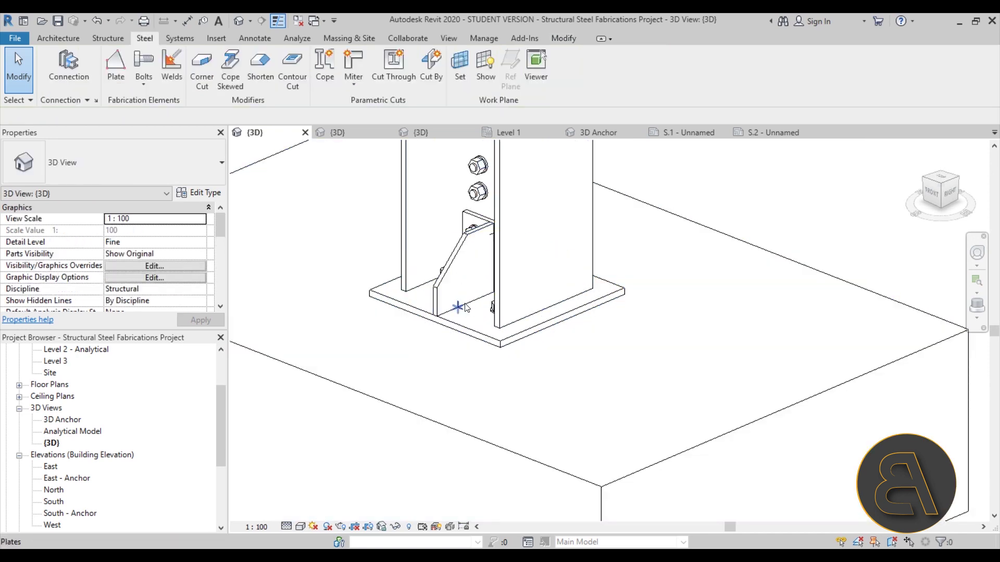
scroll(459, 312, up, 4)
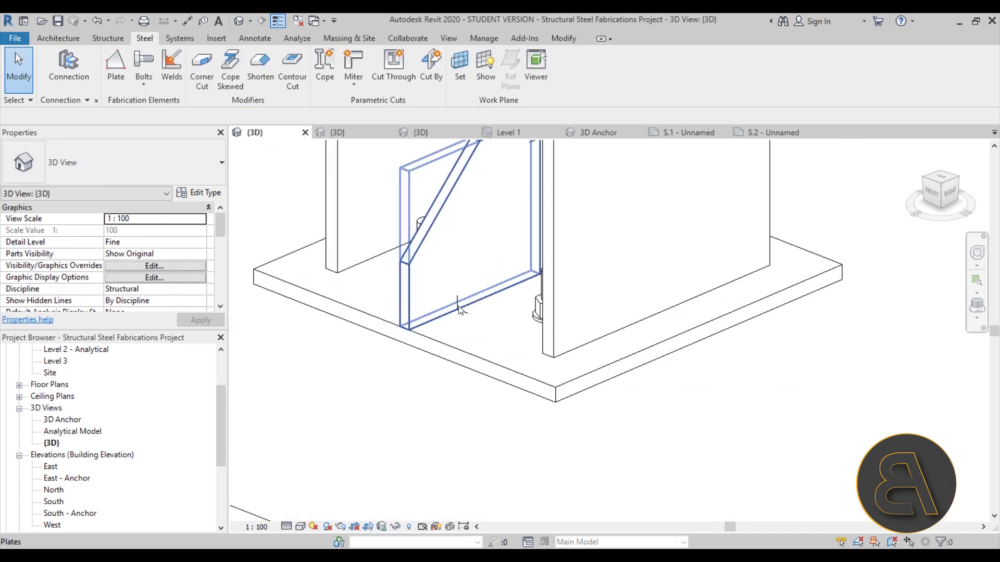
Inspect the column's base plate with its stiffener plates and anchor bolts, and the bolted end plate connection above it.
scroll(496, 352, down, 4)
shift+middle_drag(496, 352, 539, 358)
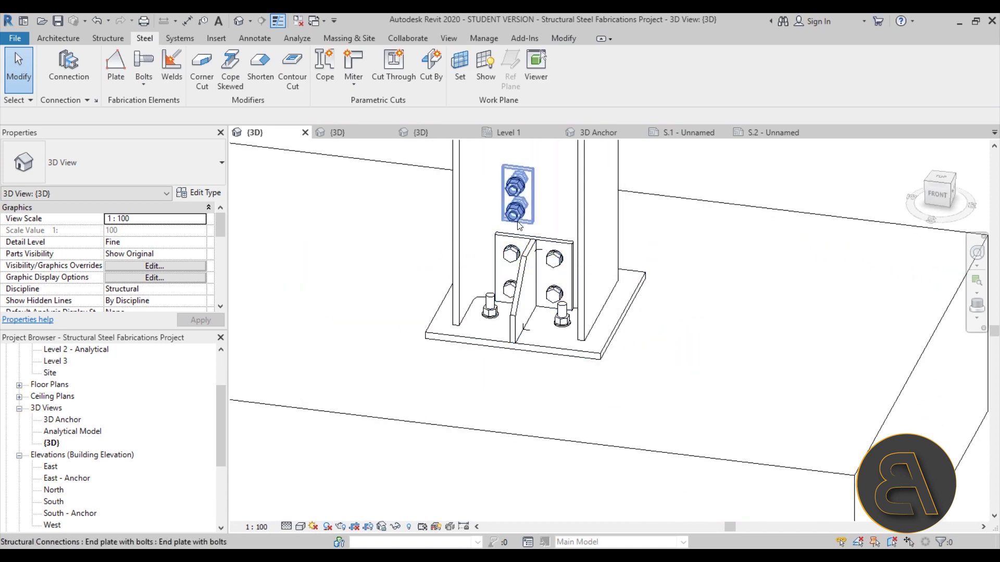
scroll(648, 265, down, 5)
Inspect the crossing of the L-angle bracing members between the columns along the side of the frame.
shift+middle_drag(648, 265, 443, 290)
shift+middle_drag(667, 279, 625, 302)
scroll(677, 306, down, 3)
middle_drag(714, 308, 612, 339)
scroll(614, 283, up, 4)
middle_drag(615, 283, 576, 233)
scroll(458, 248, down, 8)
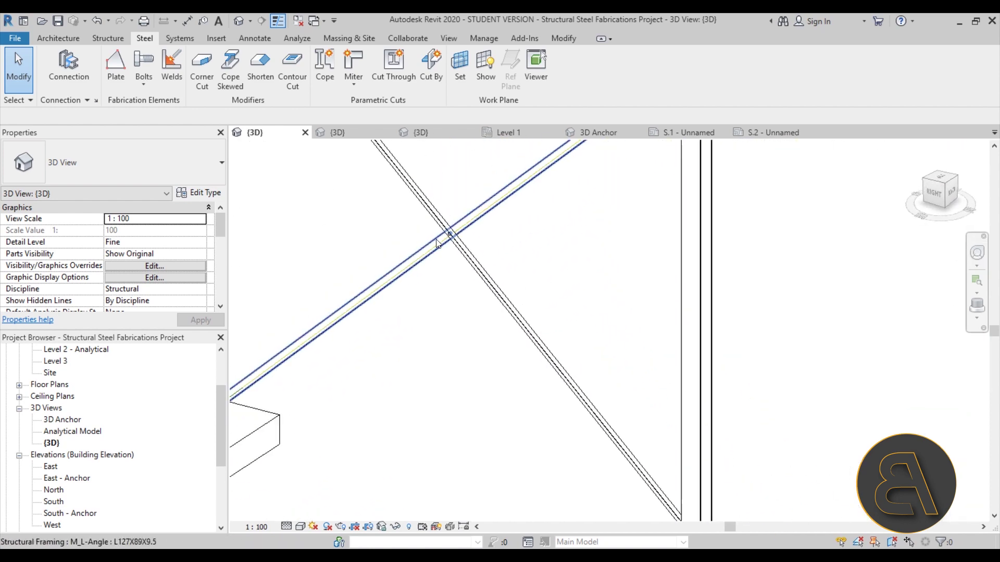
Review the whole steel frame and select the Custom Beam Connection joining the lowest purlin to the rafter near the eave.
scroll(458, 248, down, 2)
shift+middle_drag(458, 248, 541, 368)
shift+middle_drag(630, 333, 546, 354)
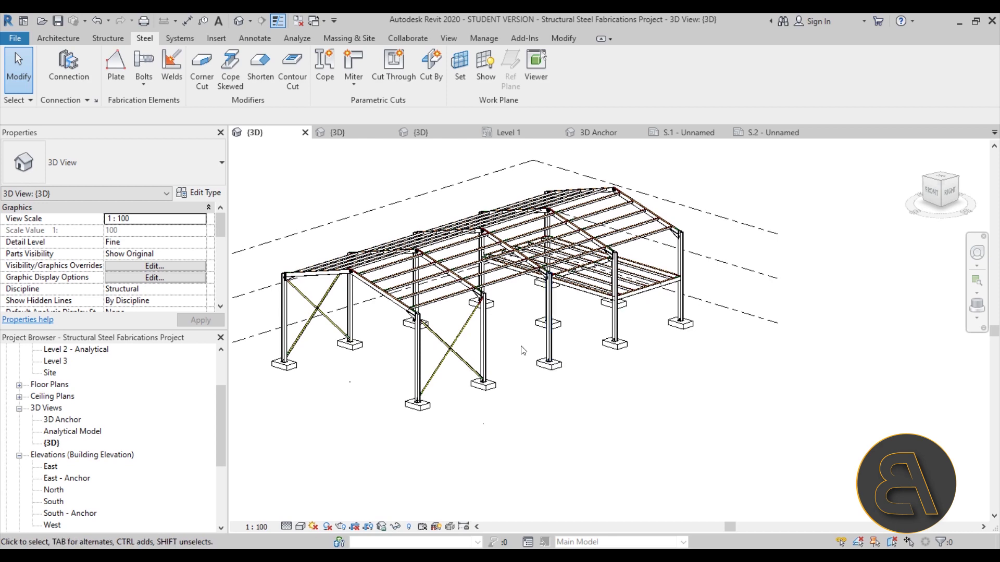
scroll(469, 304, up, 5)
scroll(609, 312, up, 6)
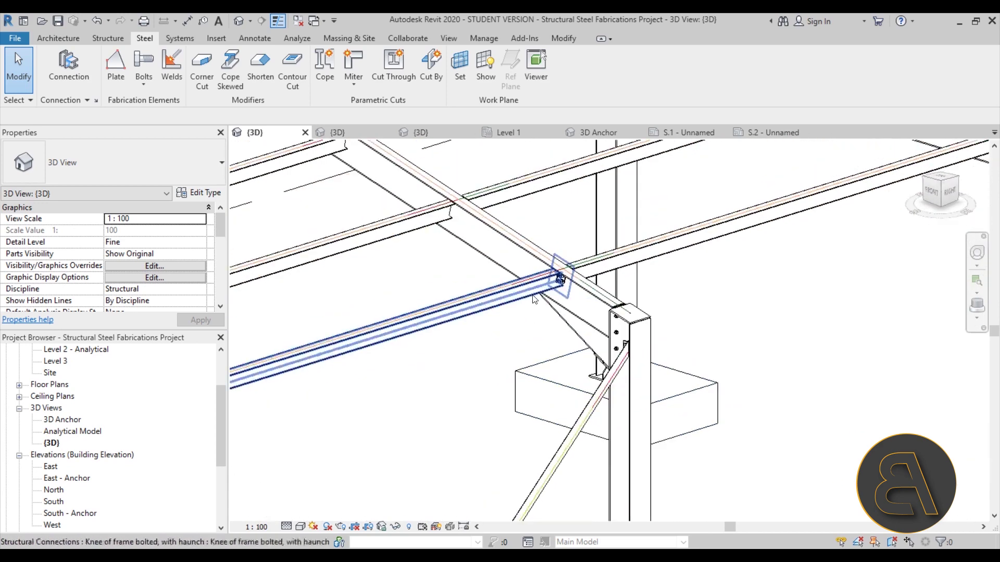
click(583, 281)
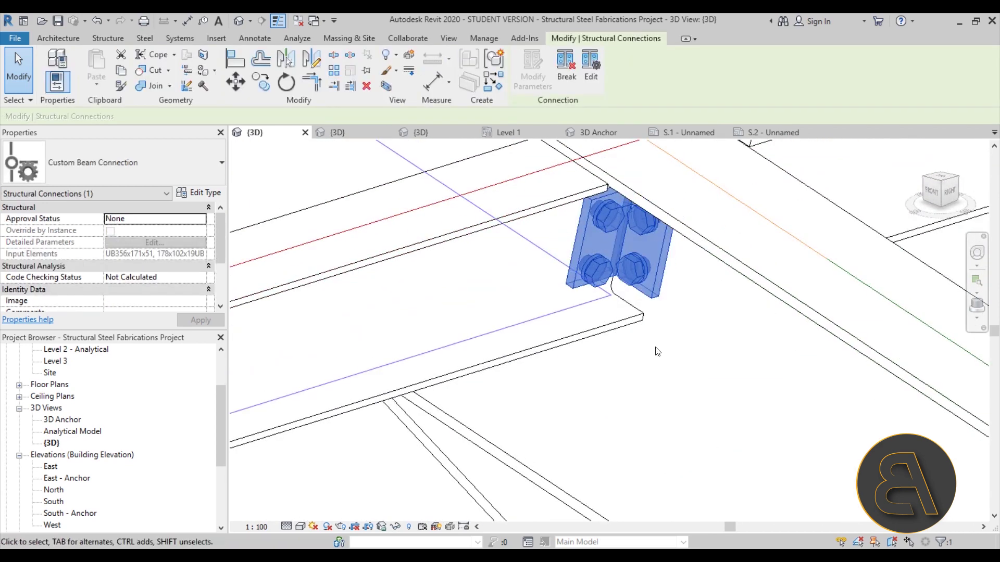
Examine the selected beam connection's bolted angle and the purlin's coped end from the side, and clear the selection.
scroll(657, 351, down, 2)
shift+middle_drag(657, 351, 638, 292)
scroll(599, 257, up, 3)
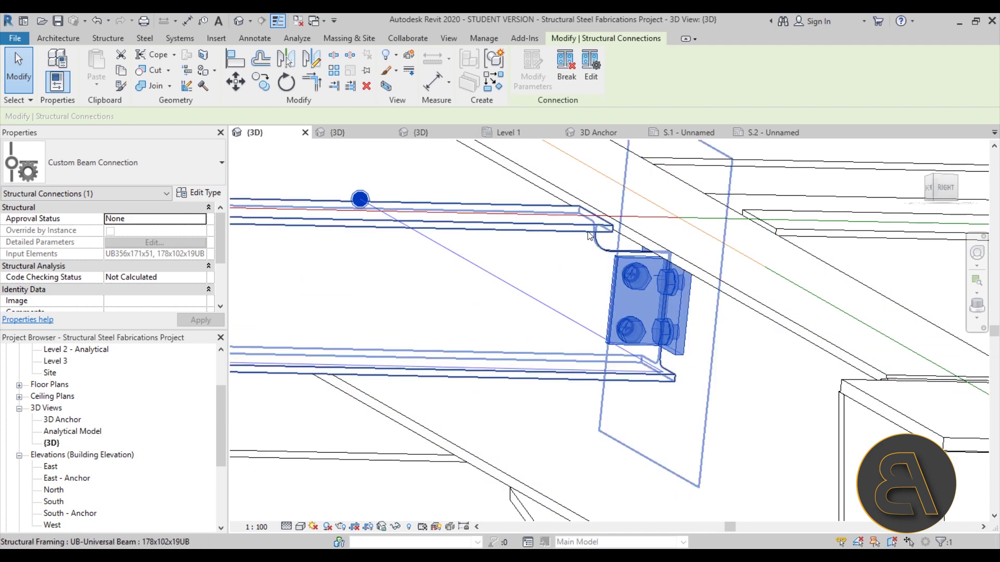
scroll(599, 249, down, 3)
mouse_move(644, 288)
shift+middle_down()
mouse_move(648, 311)
mouse_move(642, 301)
shift+middle_up()
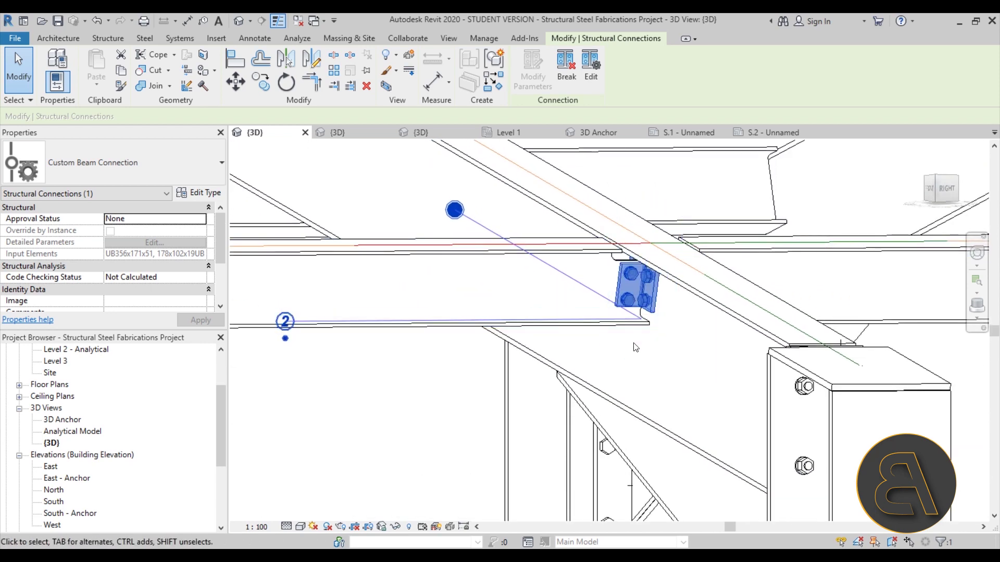
key(Escape)
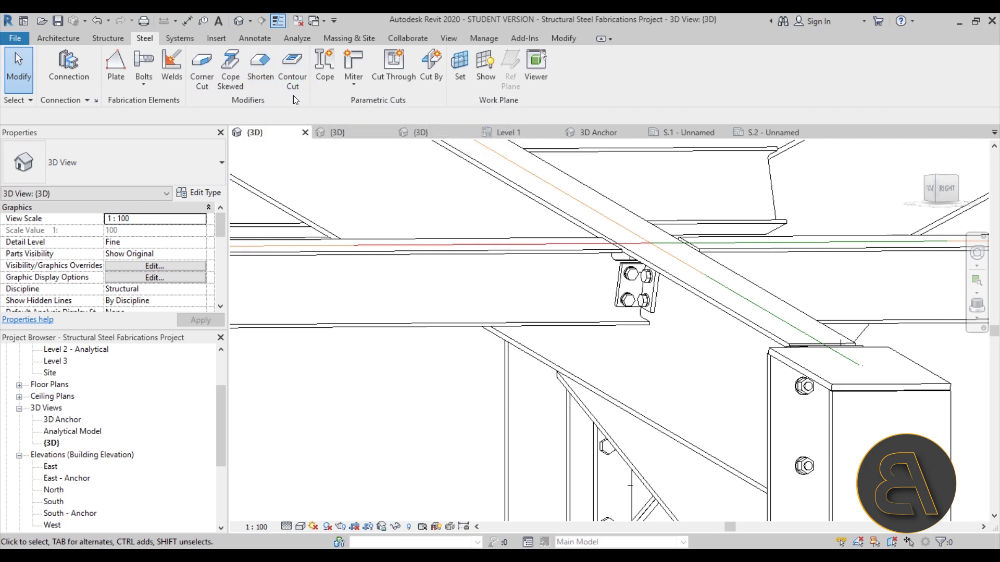
Examine the row of purlins and their connections to the rafters along the side of the frame.
scroll(458, 270, down, 3)
middle_drag(514, 271, 518, 280)
scroll(518, 279, down, 5)
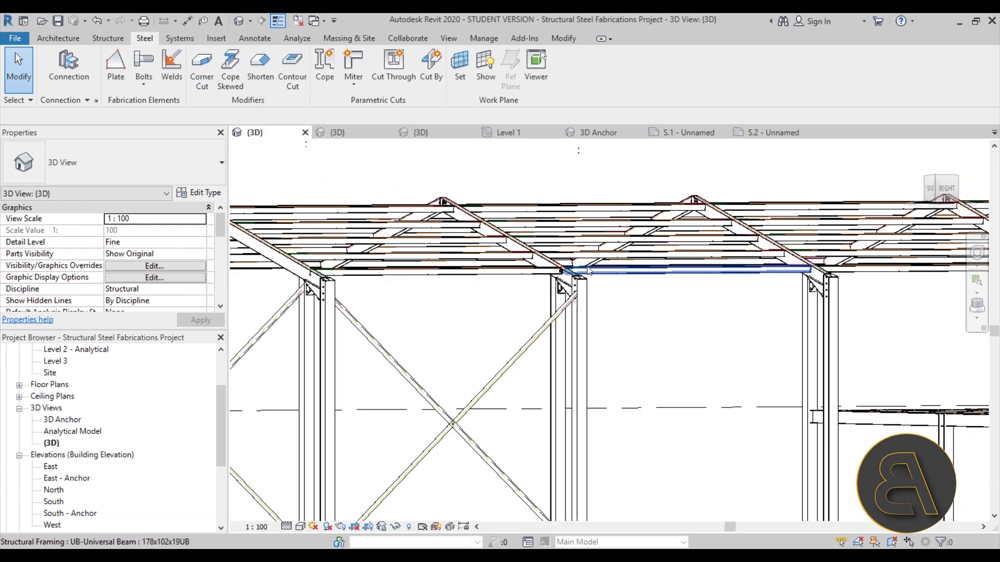
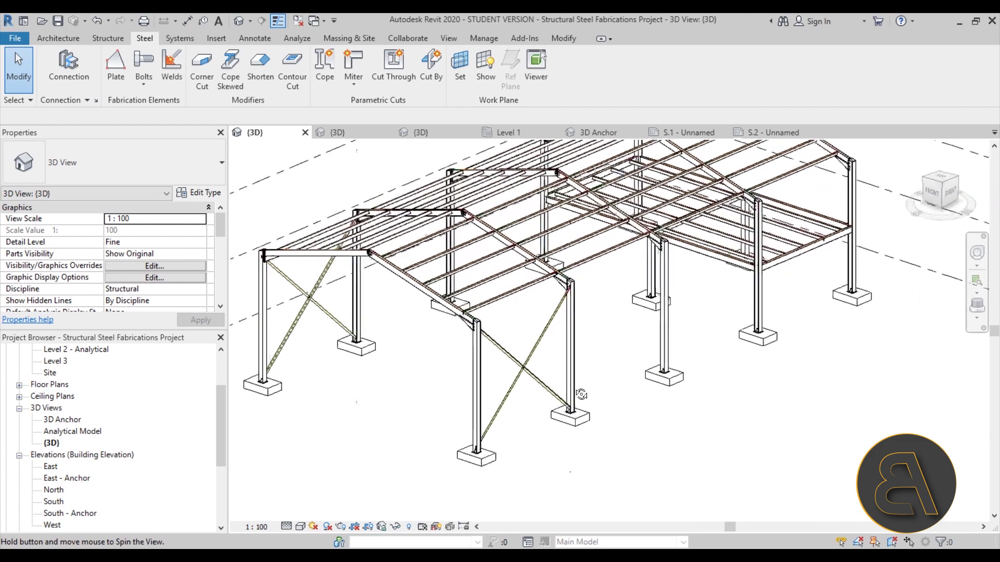
Examine the roof purlins along the frame and the structural beam system of the Level 2 floor.
scroll(536, 250, up, 4)
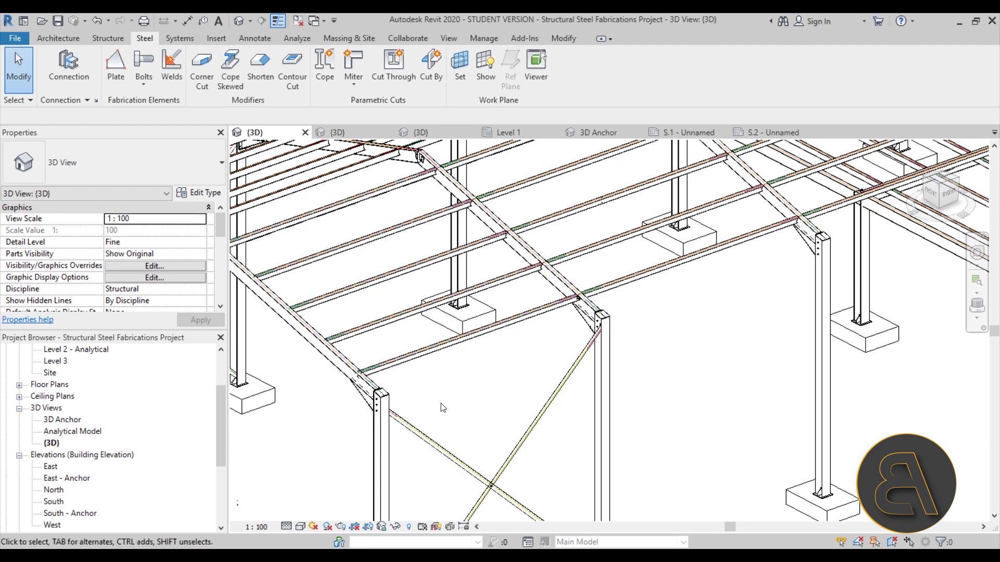
scroll(426, 398, down, 3)
middle_drag(522, 411, 467, 380)
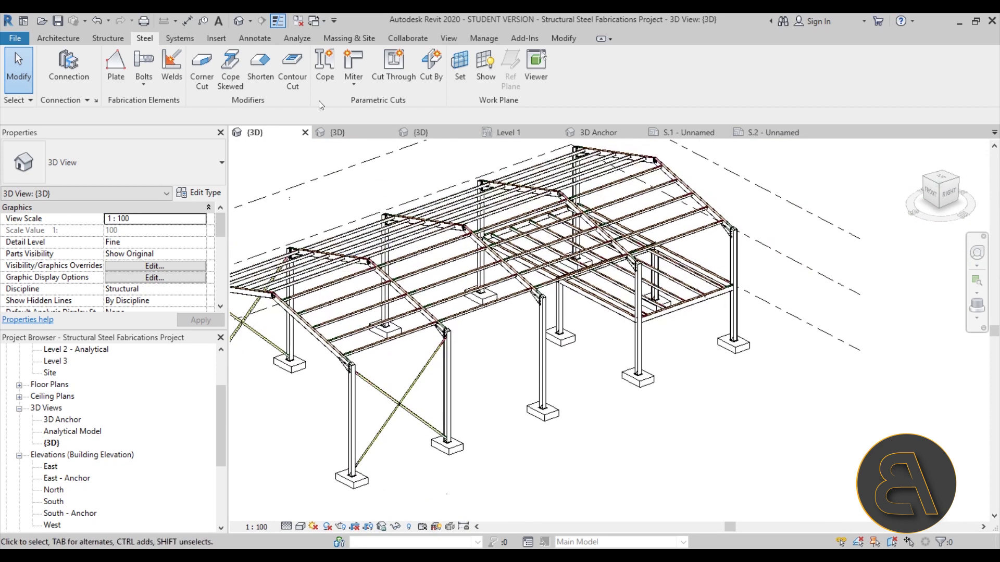
click(348, 85)
scroll(576, 361, up, 5)
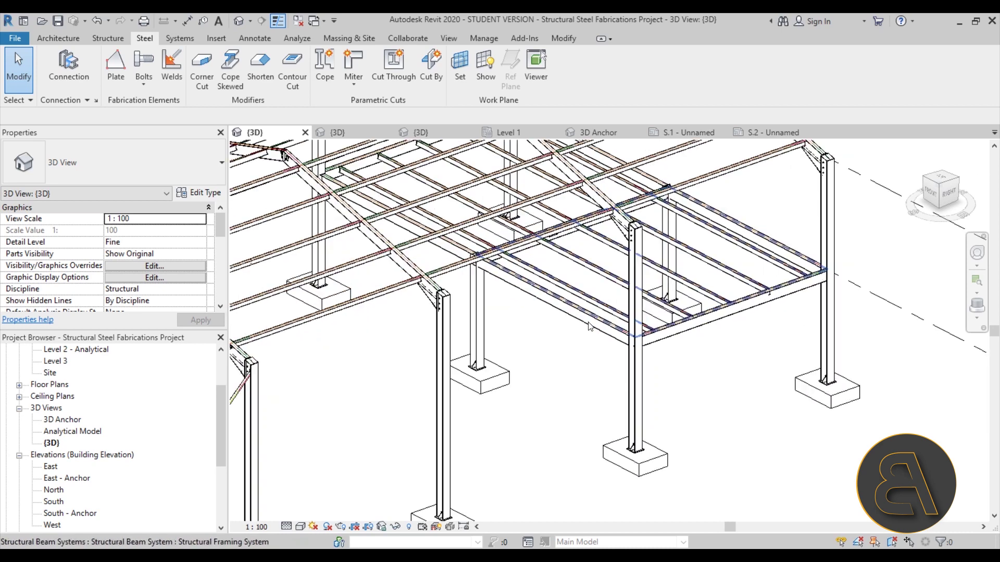
scroll(576, 361, down, 2)
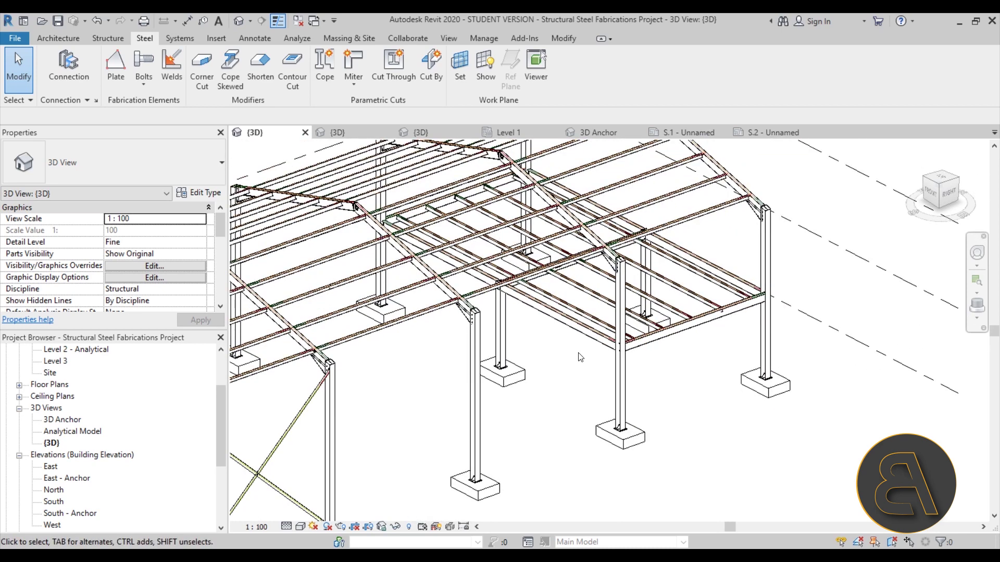
Inspect the lower end of the L-angle brace where it meets the front corner column's base plate.
scroll(575, 392, down, 3)
mouse_move(573, 394)
middle_down()
mouse_move(610, 366)
mouse_move(645, 377)
mouse_move(554, 395)
middle_up()
scroll(553, 394, down, 1)
scroll(463, 472, up, 3)
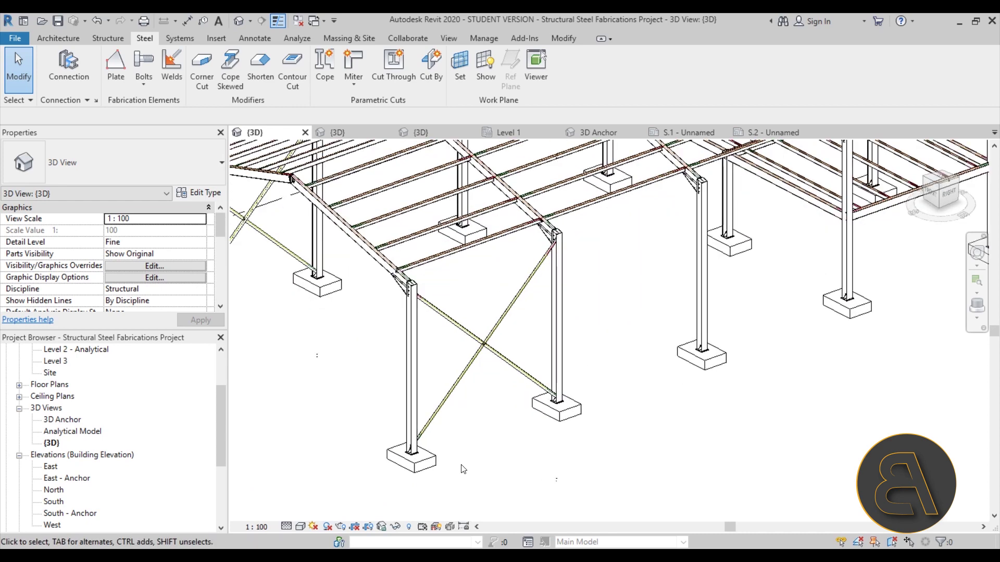
scroll(413, 451, up, 4)
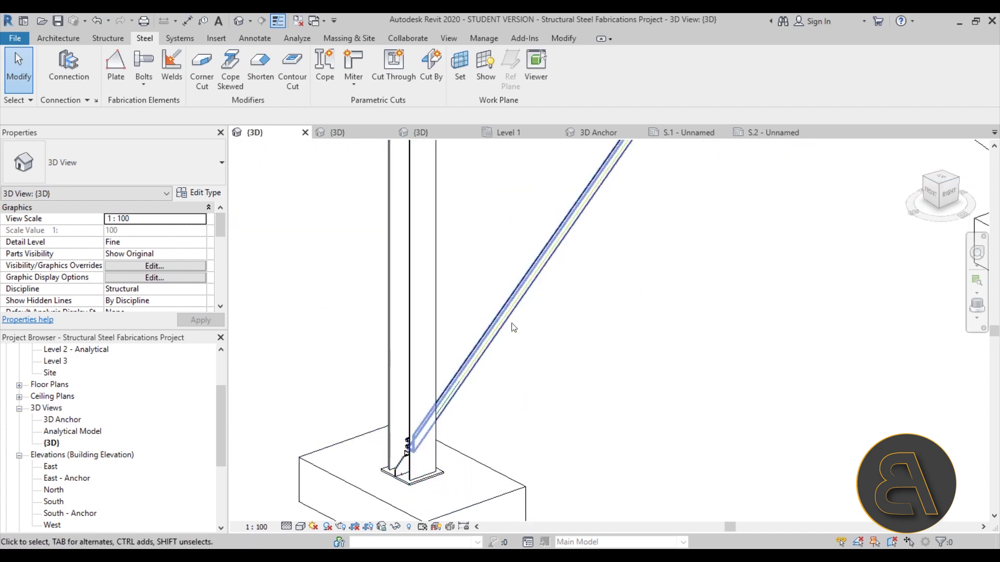
scroll(524, 405, down, 2)
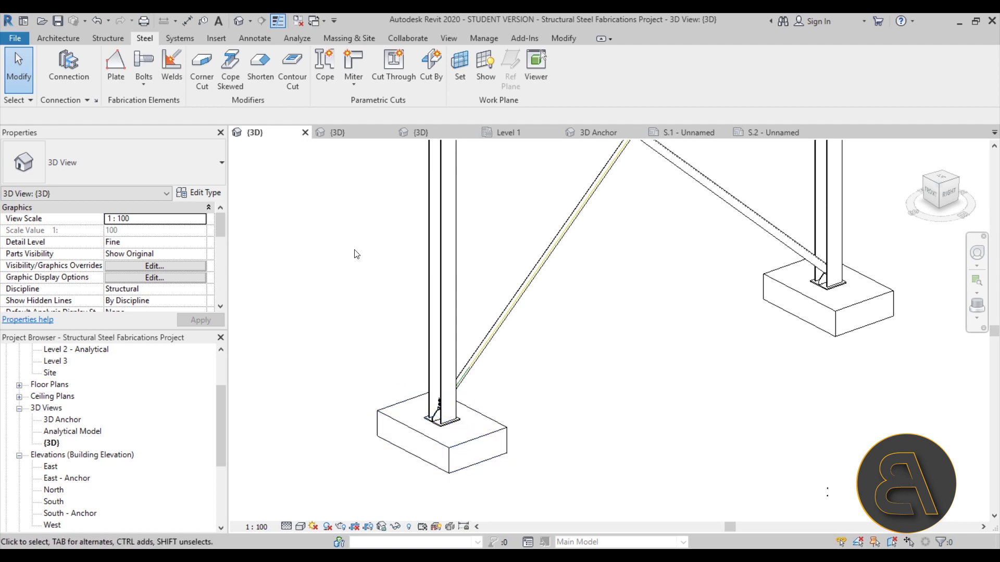
scroll(402, 396, down, 5)
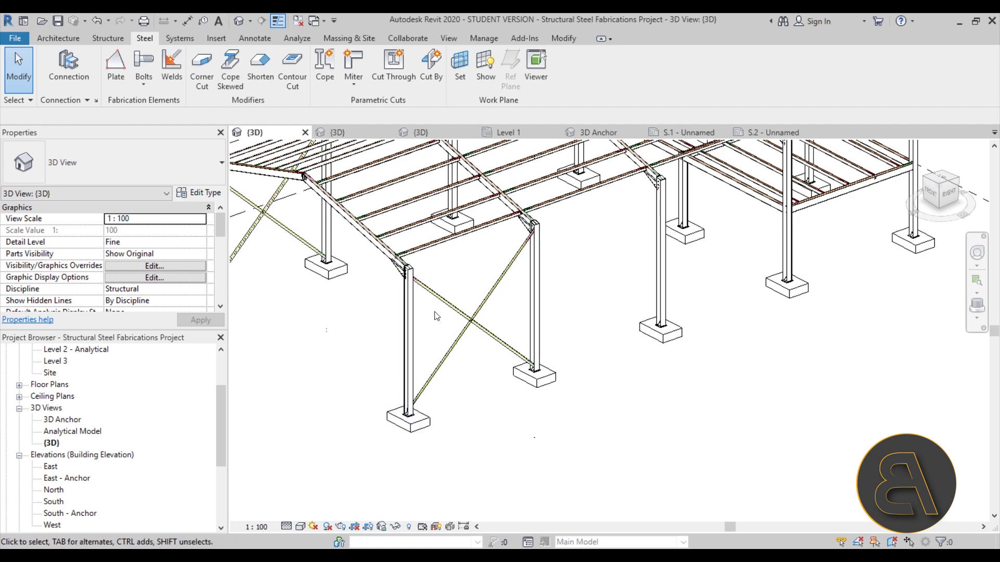
Review the whole steel frame from the front, with its braced end bays and footings.
shift+middle_drag(401, 386, 413, 349)
scroll(413, 348, up, 3)
scroll(410, 390, down, 2)
middle_drag(408, 391, 411, 408)
scroll(404, 390, up, 2)
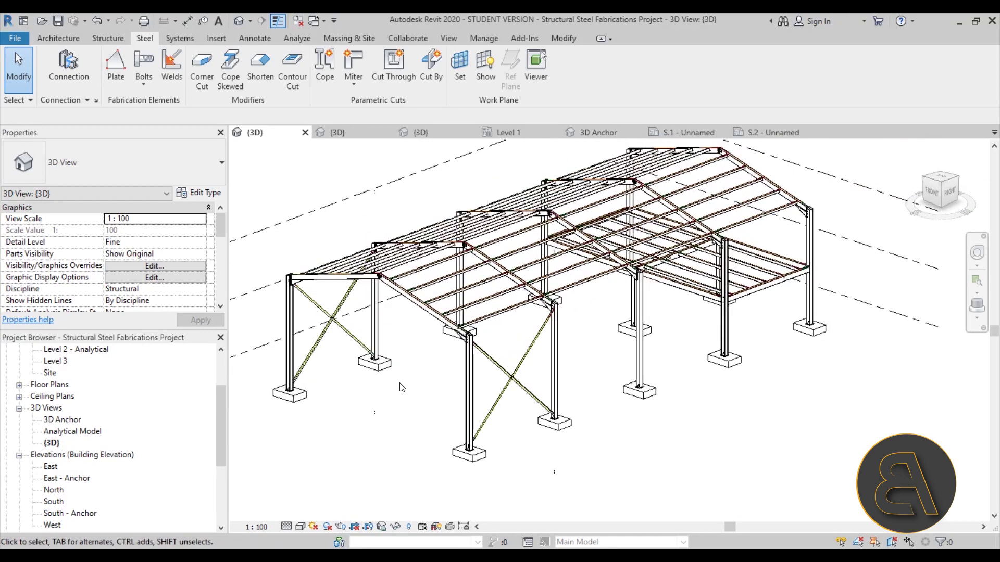
Show the 3D view of the Structural Steel Truss project and look over the whole truss.
click(342, 144)
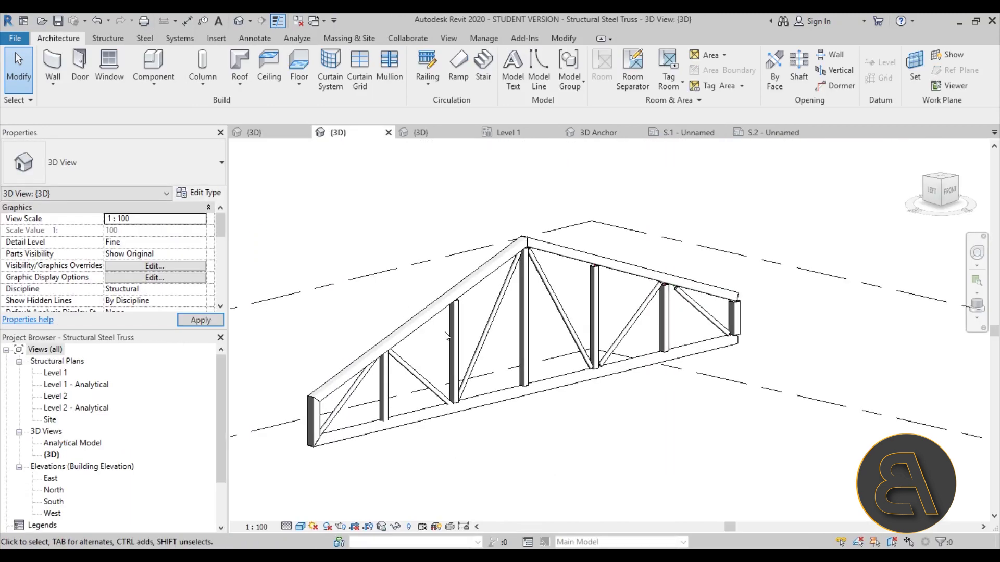
shift+middle_drag(484, 343, 491, 346)
scroll(484, 336, up, 2)
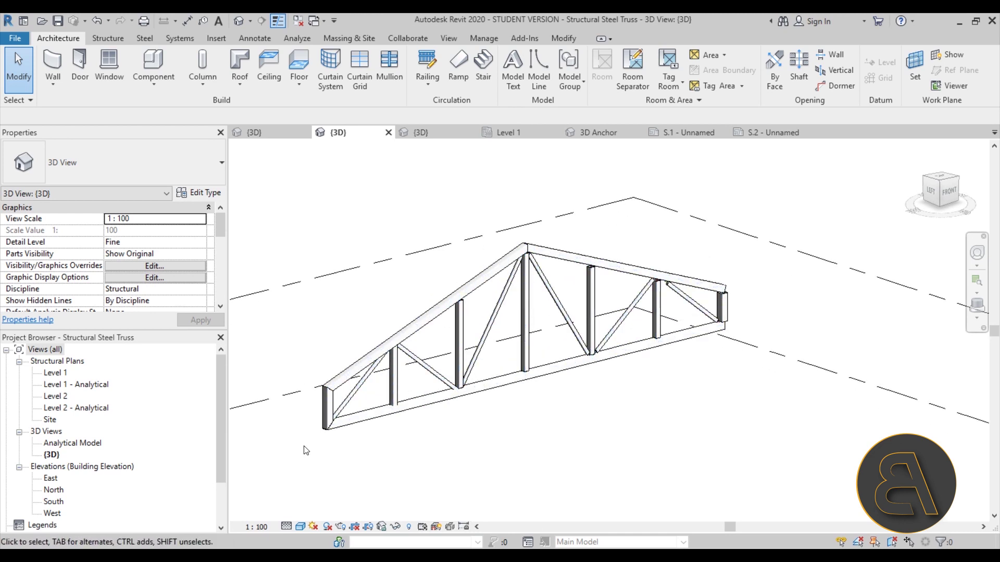
Review the truss's type properties for chord and web framing types, close them without changes and clear the selection.
click(354, 370)
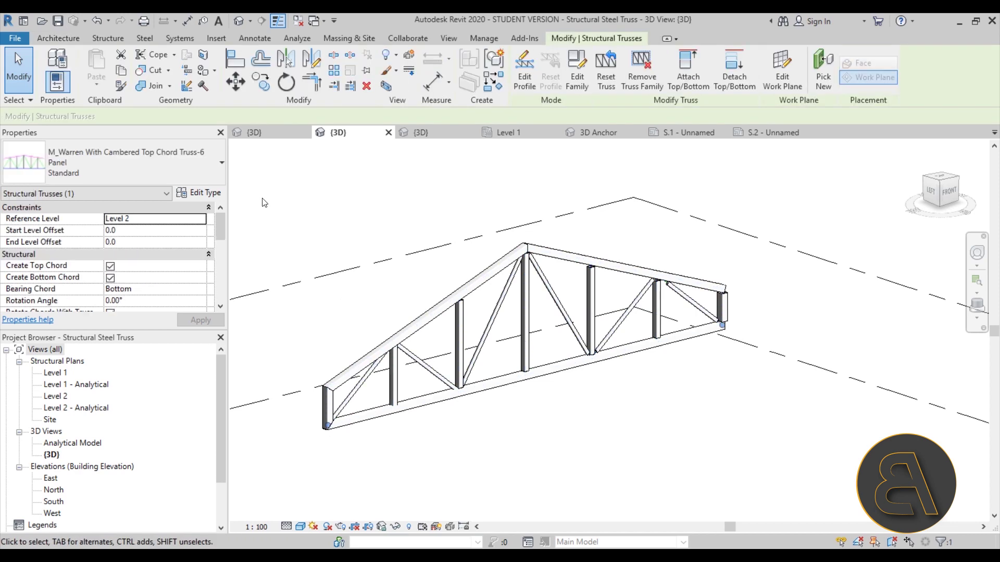
click(204, 197)
scroll(521, 217, down, 7)
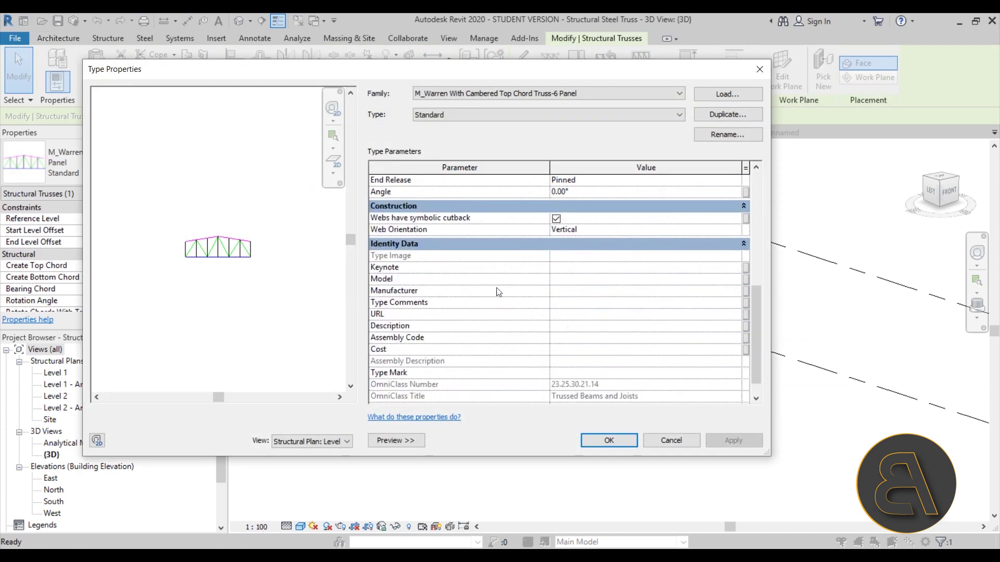
scroll(573, 284, up, 7)
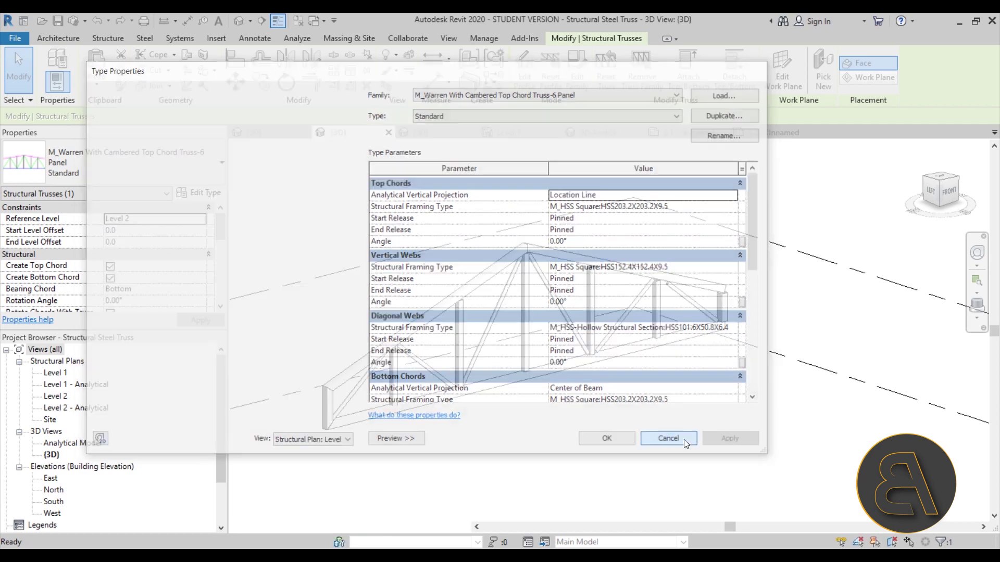
click(670, 440)
click(482, 422)
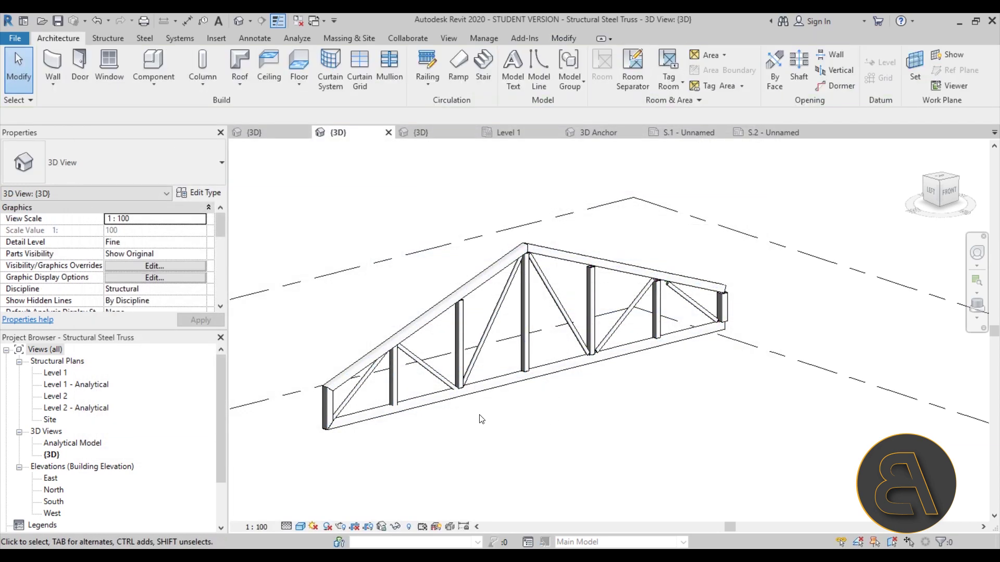
Inspect the miter joint between the truss's top chord and end vertical by selecting the Miter sub-connection, and clear the selection.
click(371, 357)
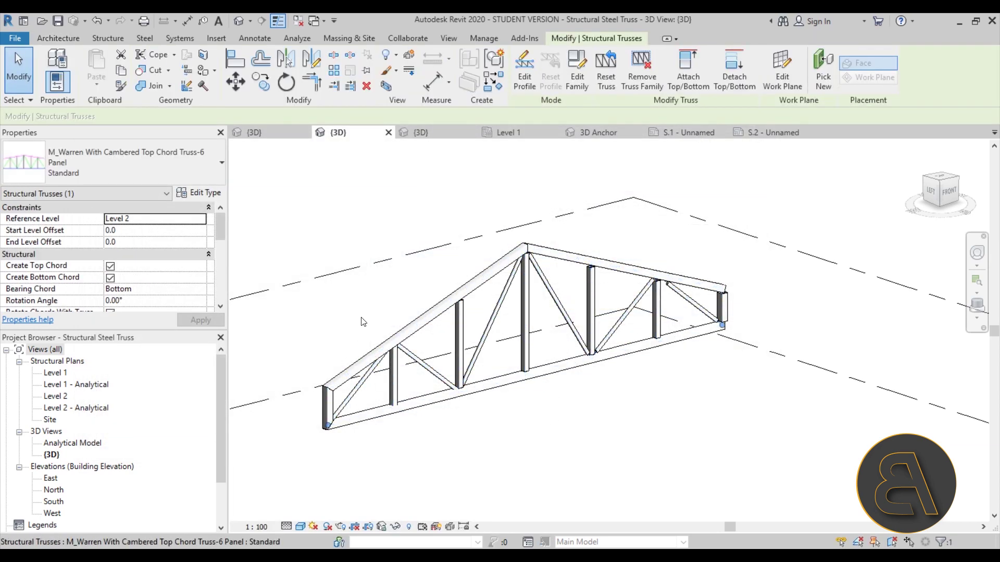
scroll(316, 418, up, 2)
scroll(316, 418, up, 5)
key(Escape)
scroll(314, 334, up, 1)
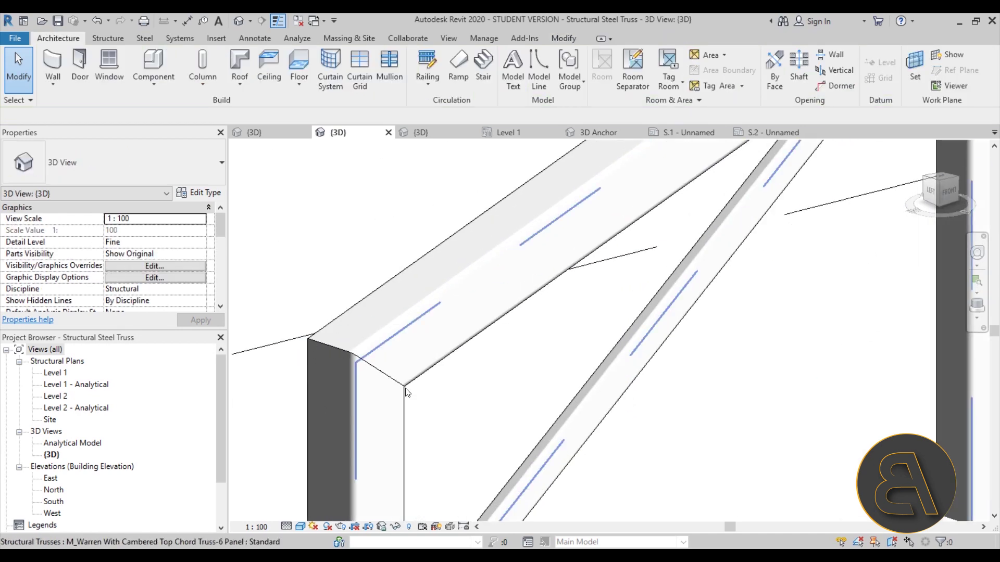
click(377, 370)
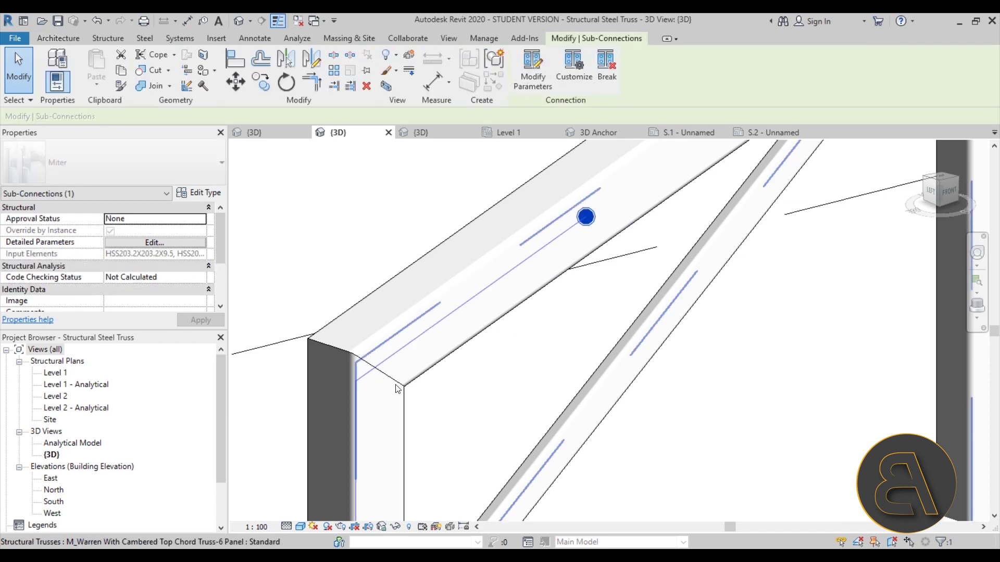
click(285, 367)
Examine the truss's end panels, with their vertical and diagonal webs meeting the bottom chord.
scroll(353, 278, down, 5)
middle_drag(377, 221, 368, 252)
scroll(368, 252, down, 3)
middle_drag(431, 321, 415, 402)
scroll(415, 403, down, 2)
scroll(412, 401, up, 4)
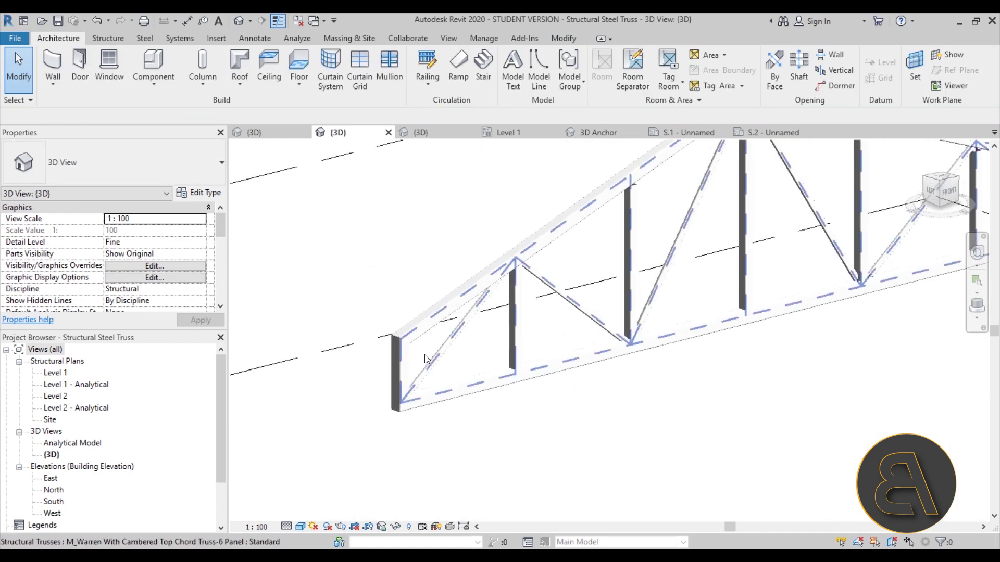
Show the 3D view of the Steel Concrete Combo Connection project and inspect the bolted beam connection at the concrete-encased column.
click(421, 132)
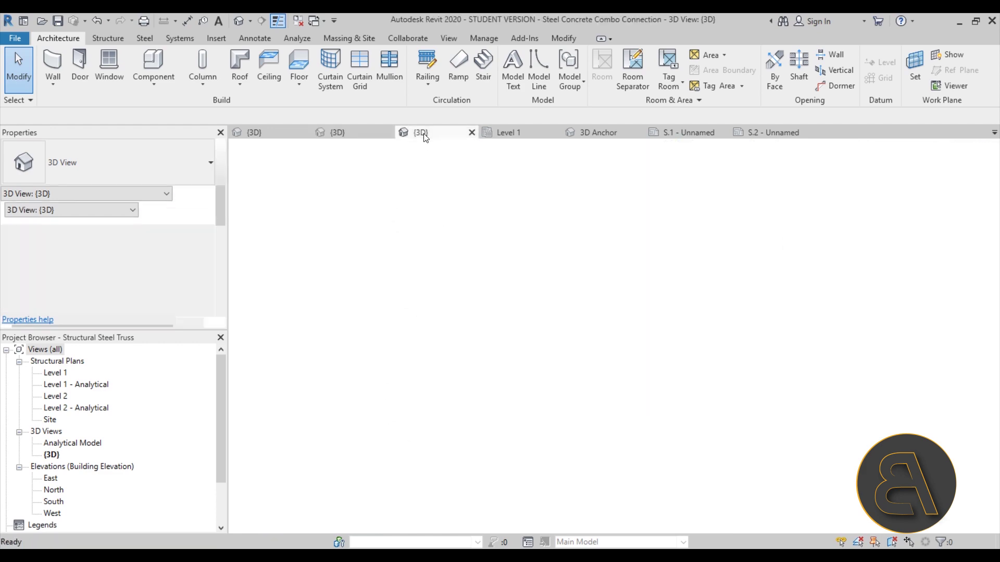
scroll(461, 354, down, 5)
scroll(428, 324, up, 5)
shift+middle_drag(431, 267, 411, 376)
scroll(406, 387, down, 2)
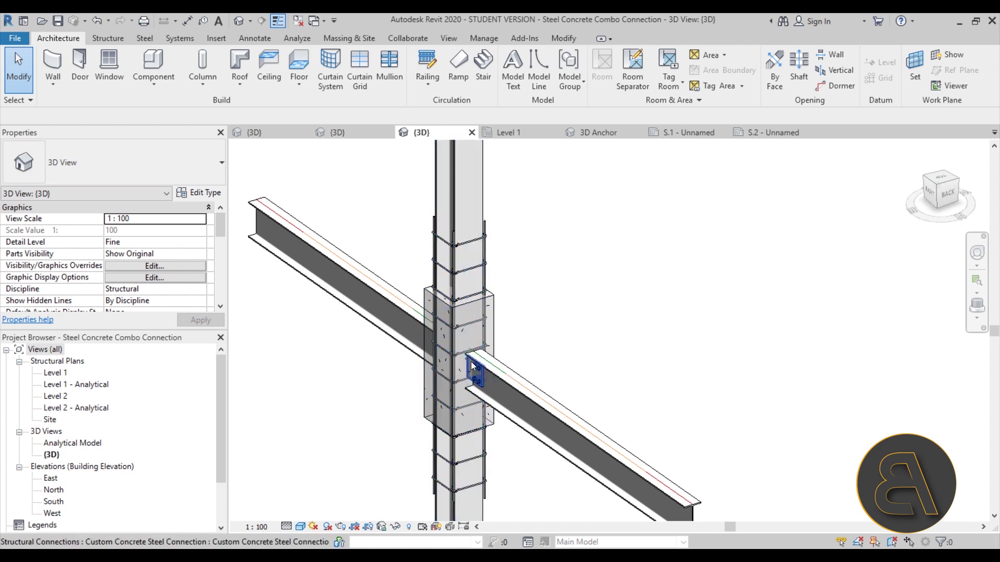
scroll(471, 377, up, 5)
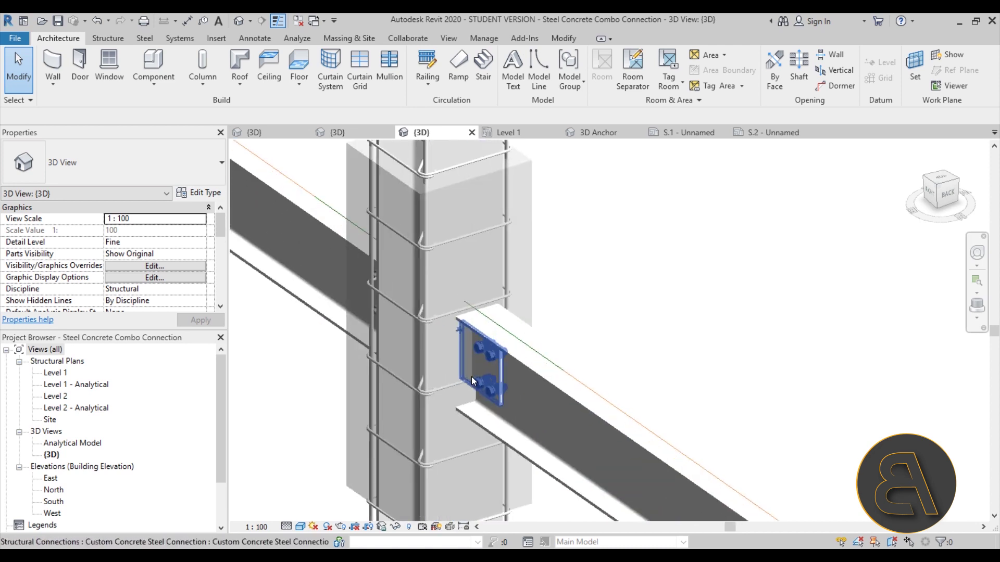
scroll(486, 370, down, 4)
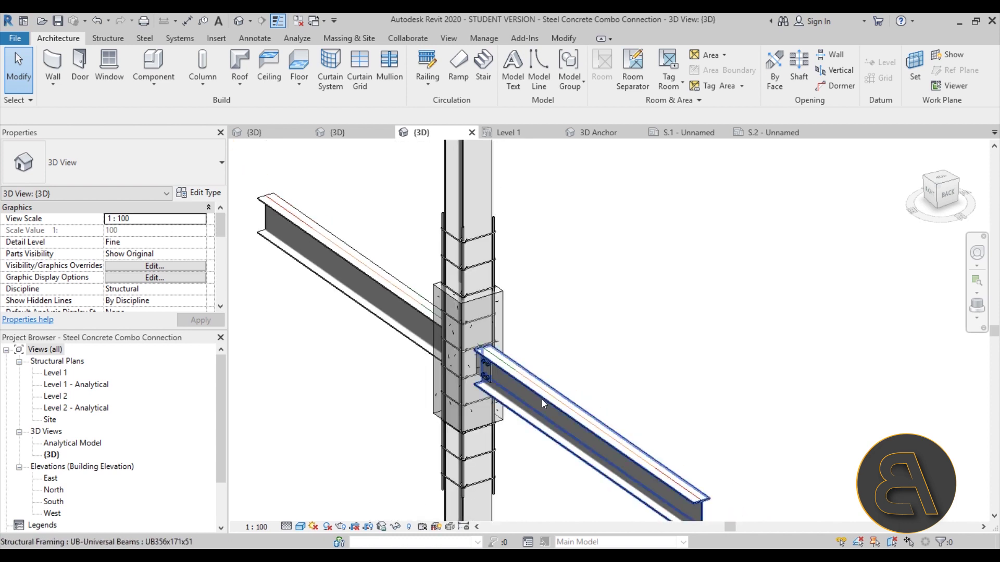
Examine the encased column's reinforcement, steel section and bolted plates in the Level 1 structural plan.
click(507, 133)
scroll(500, 307, down, 3)
scroll(493, 302, up, 4)
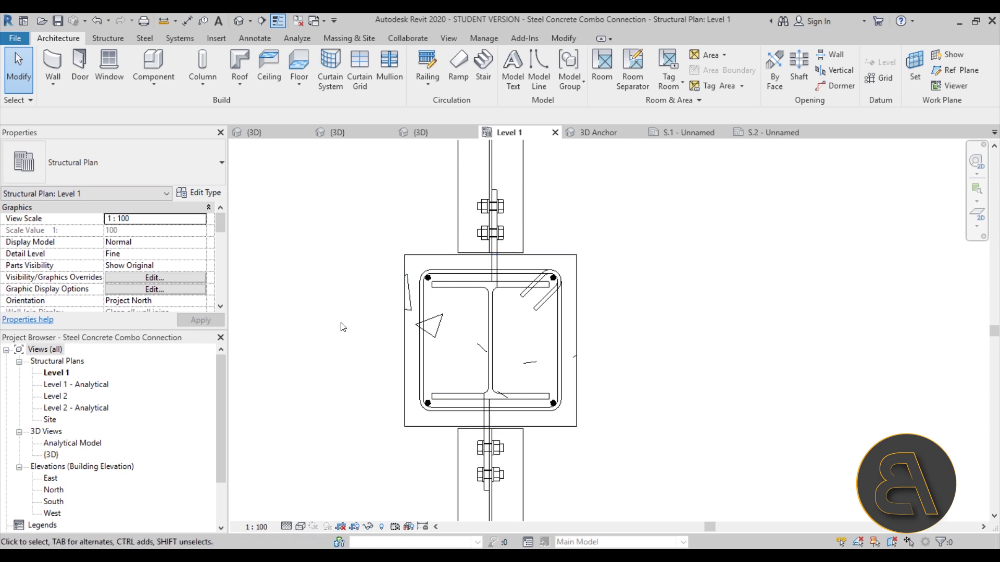
Examine the concrete-encased column and its two beams in 3D again, and bring back the Level 1 plan.
click(437, 132)
scroll(433, 354, up, 5)
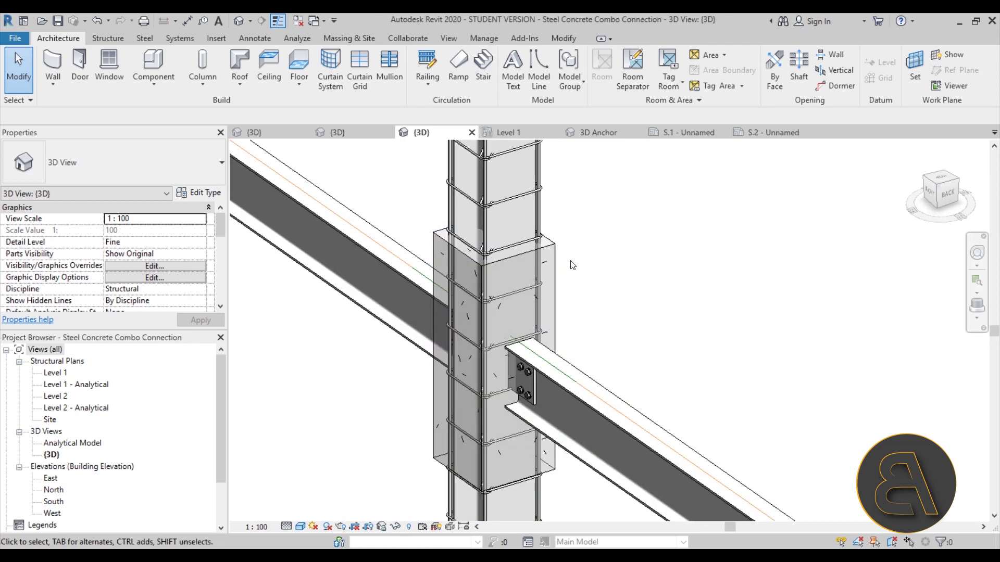
scroll(448, 292, down, 3)
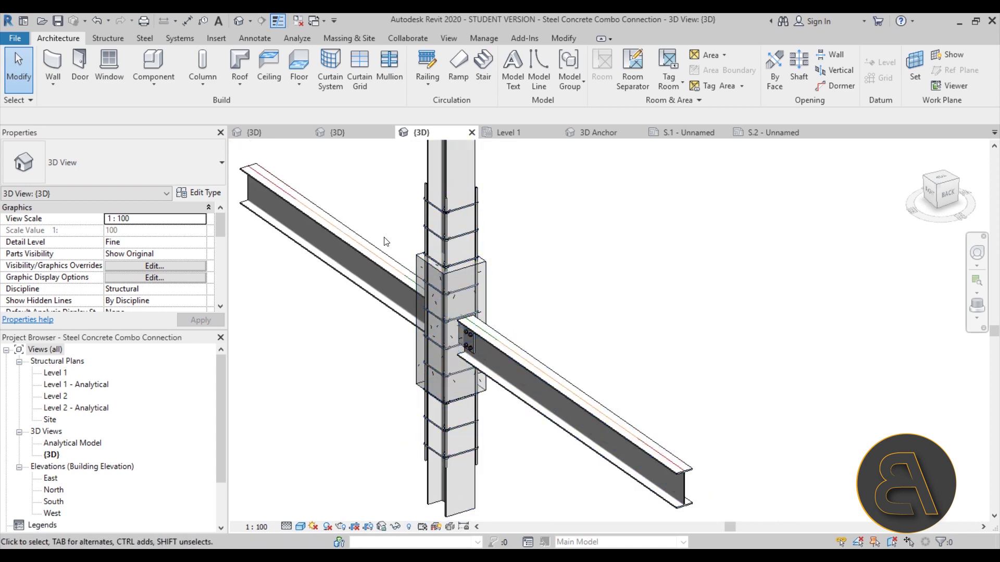
shift+middle_drag(379, 361, 384, 361)
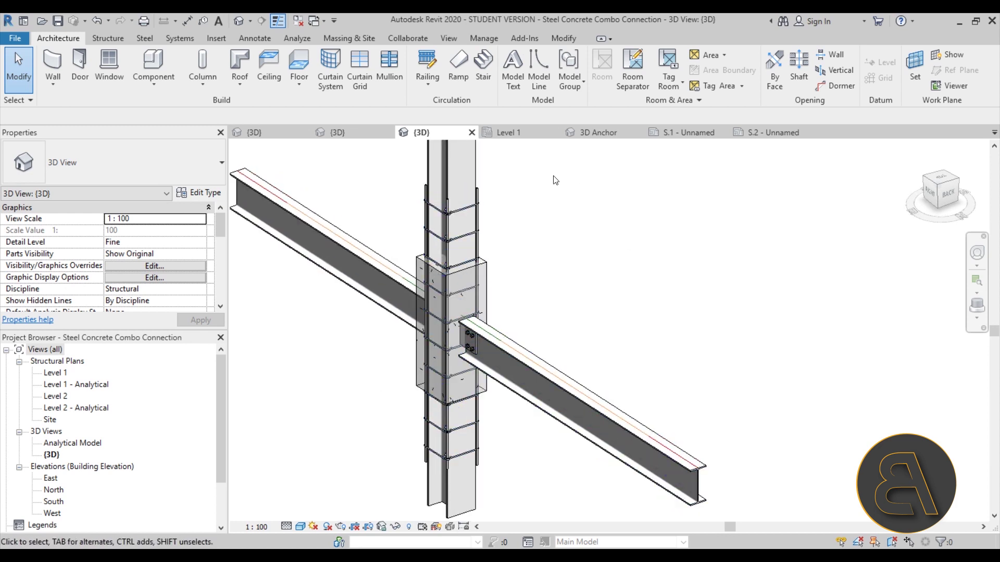
click(507, 133)
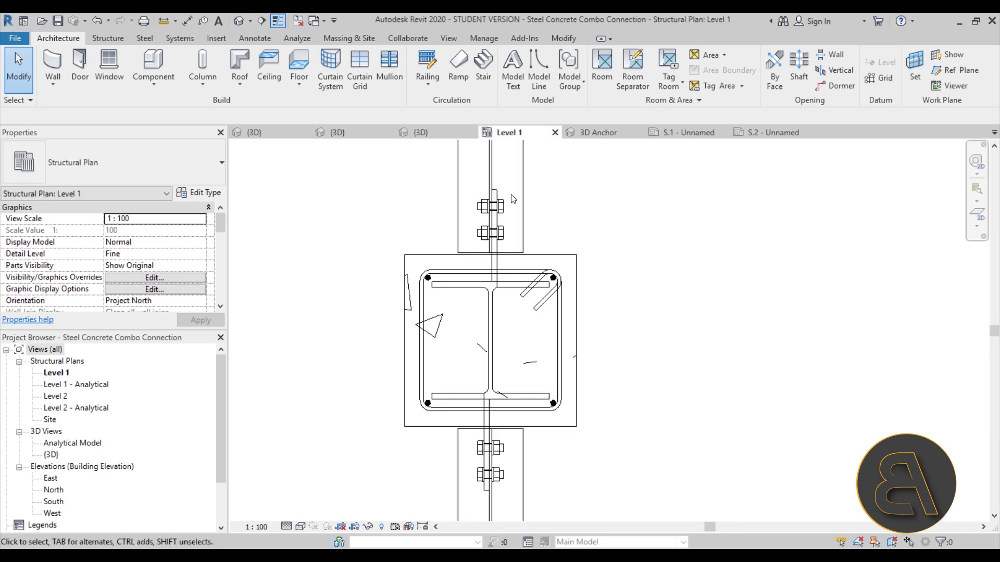
Show sheet S.1 of the steel fabrications project and examine the footings and tags in its Level 1 plan.
click(684, 133)
scroll(603, 425, down, 4)
scroll(603, 425, up, 3)
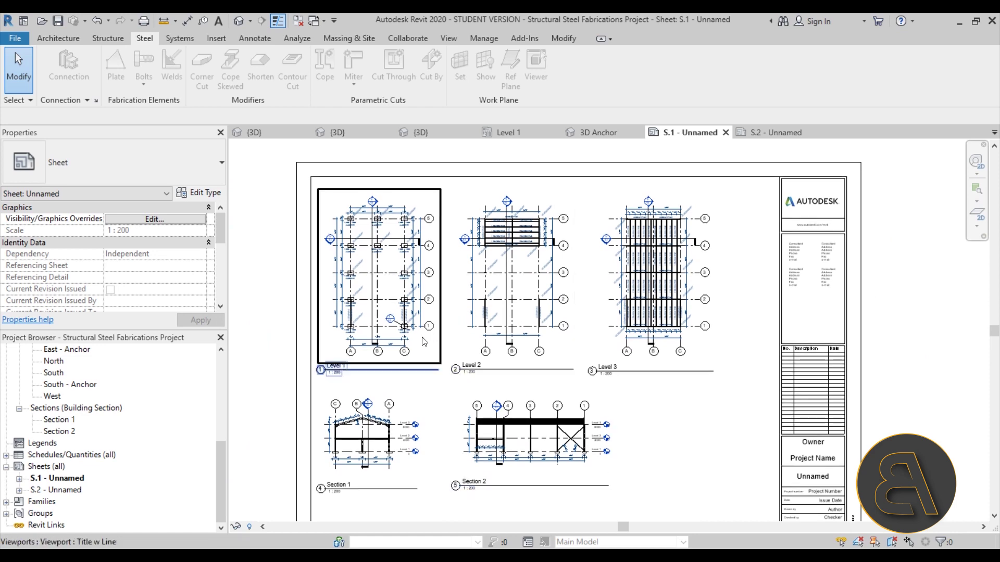
scroll(373, 345, up, 3)
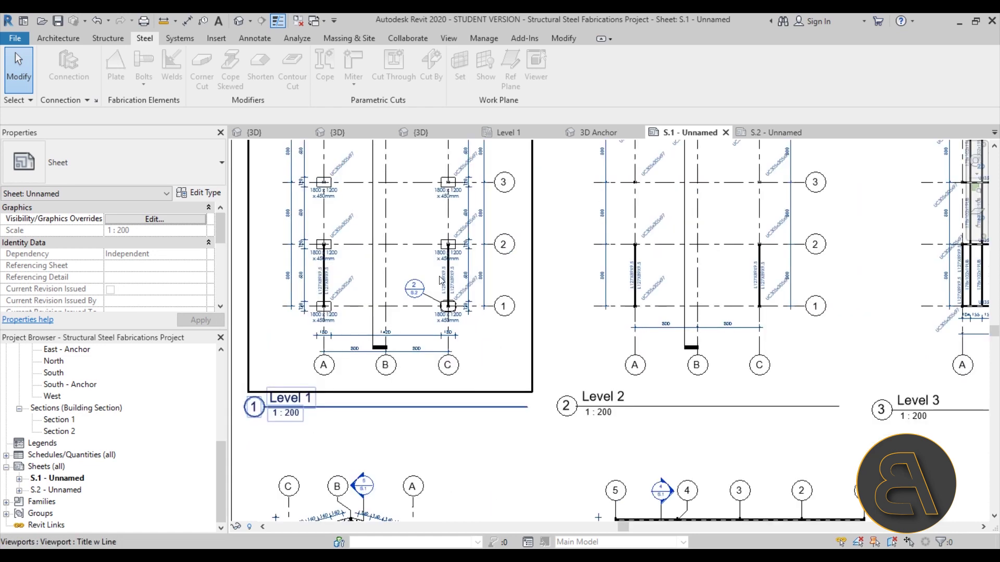
Examine the Section 1 viewport on sheet S.1 with its rafter, level and grid dimensions.
scroll(450, 305, down, 3)
scroll(373, 378, up, 4)
middle_drag(390, 409, 387, 357)
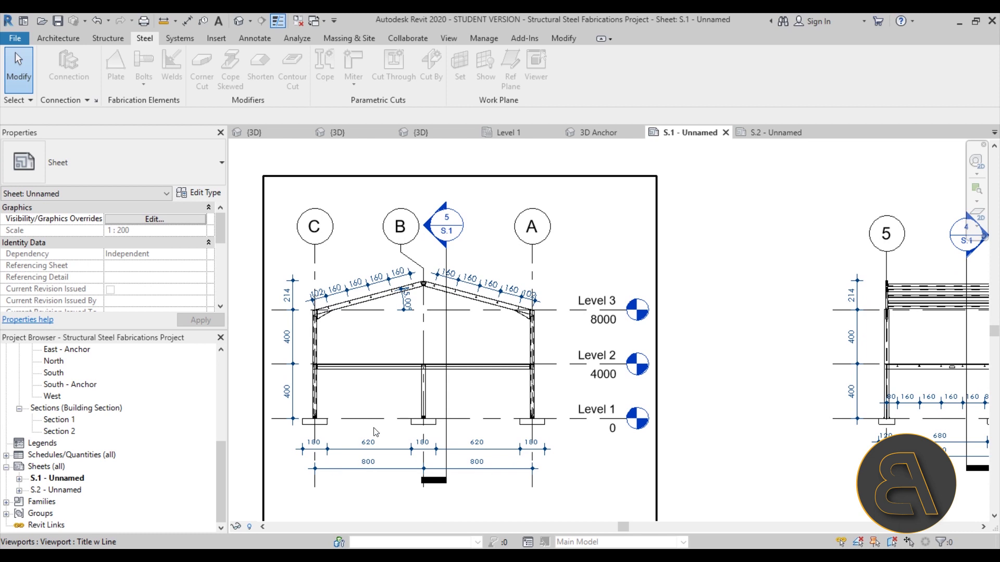
scroll(381, 339, down, 2)
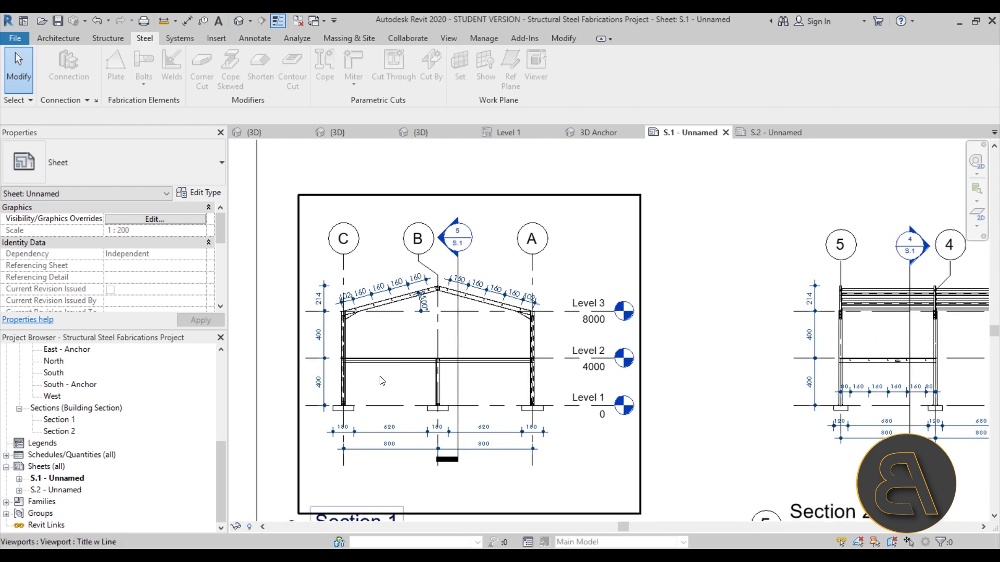
Examine the Level 2 and Level 3 framing plans on sheet S.1.
scroll(330, 337, down, 1)
scroll(545, 379, down, 1)
middle_drag(580, 372, 547, 547)
middle_drag(340, 317, 363, 360)
scroll(363, 361, down, 1)
scroll(736, 335, up, 2)
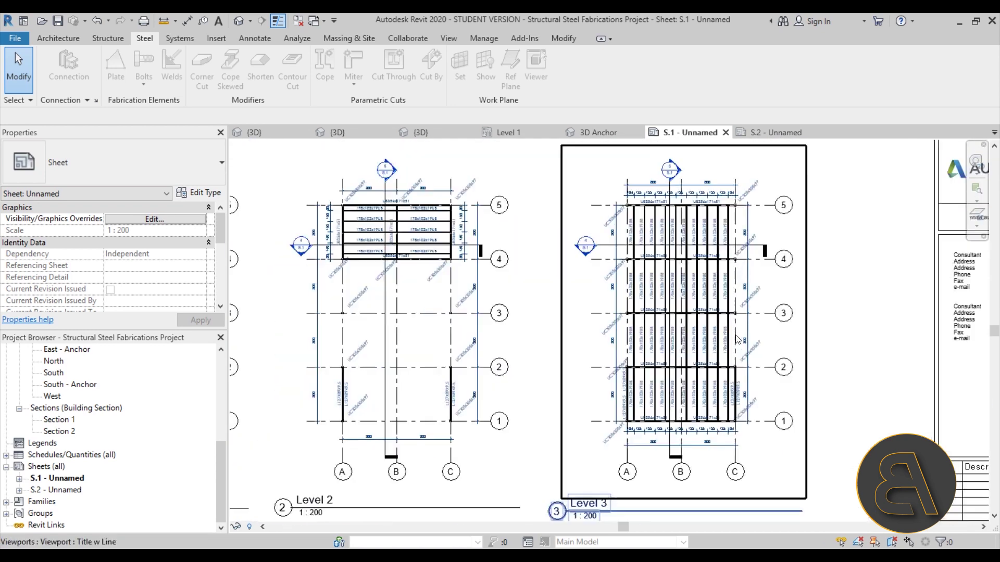
Show sheet S.2 and examine the Level 1 - Anchor plan with its plate tags, anchor tag and dimensions.
click(765, 132)
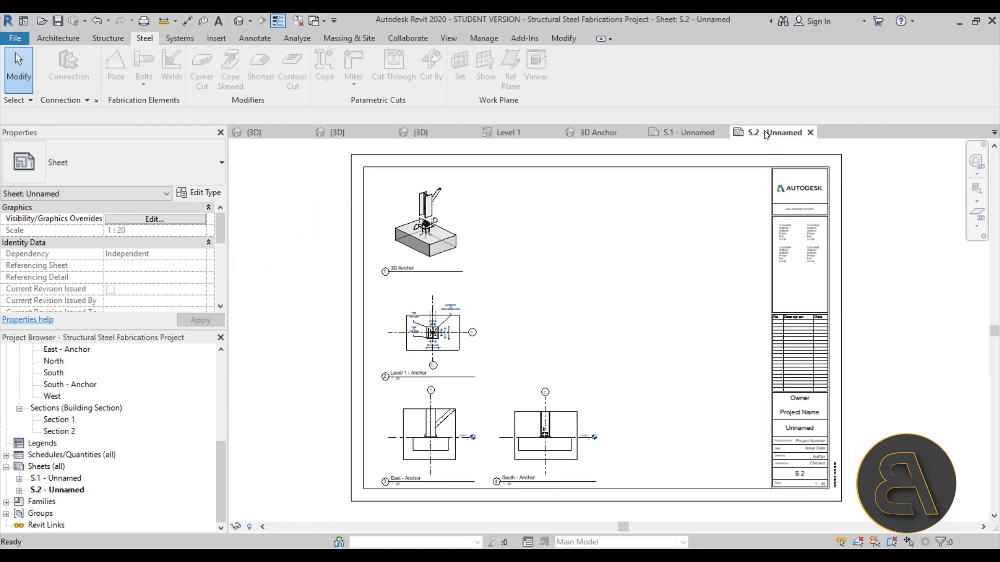
middle_drag(595, 315, 595, 304)
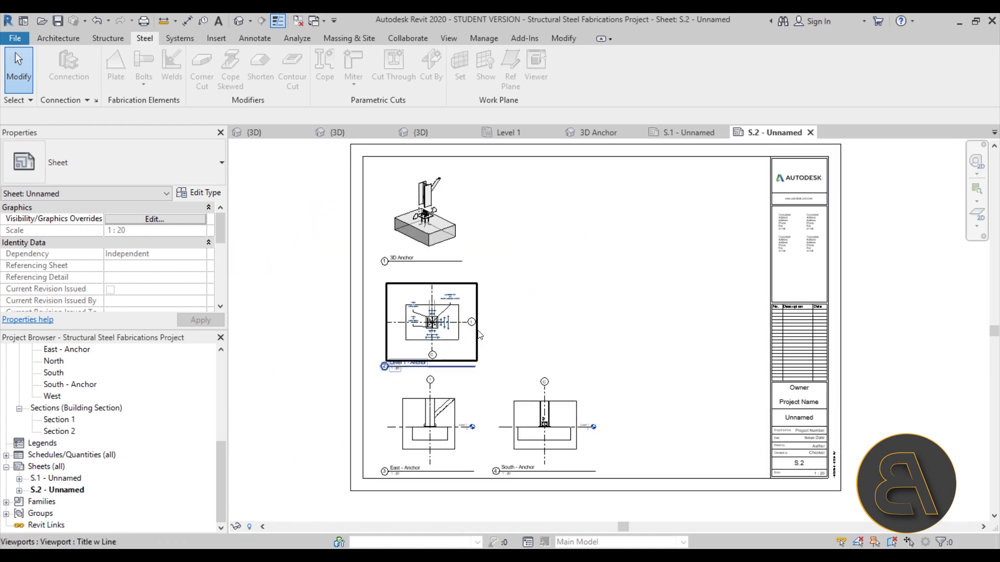
scroll(442, 315, up, 5)
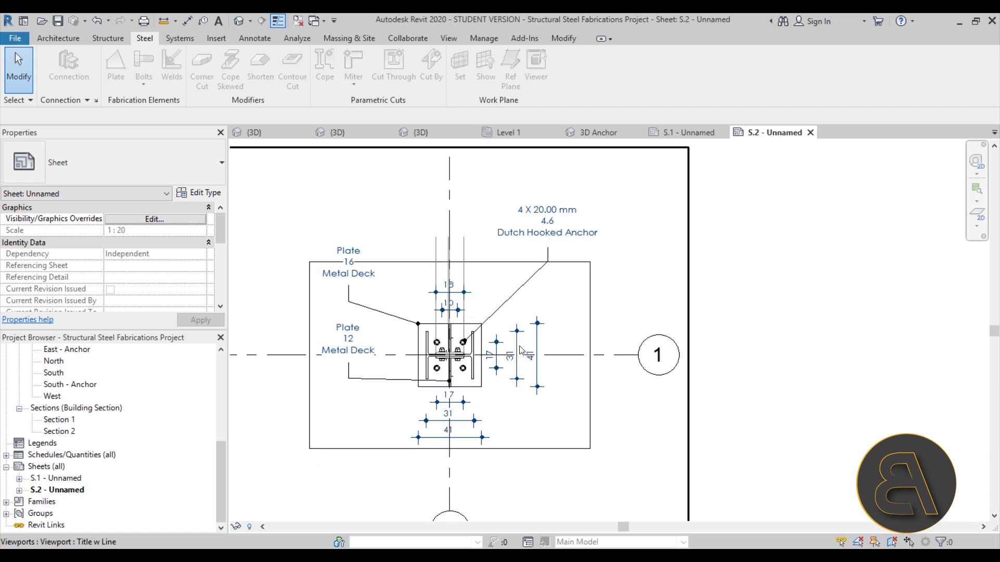
scroll(436, 377, down, 1)
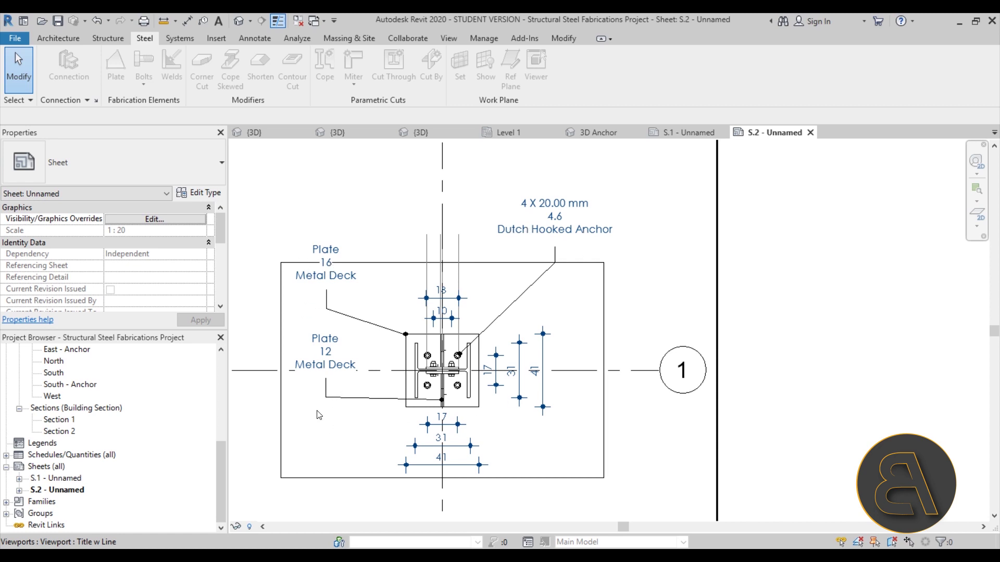
Examine the exploded 3D Anchor viewport on sheet S.2, with its column, plates and hooked anchors, and return to the whole sheet.
scroll(319, 420, down, 5)
scroll(359, 282, up, 5)
mouse_move(513, 286)
middle_down()
mouse_move(523, 317)
mouse_move(514, 316)
middle_up()
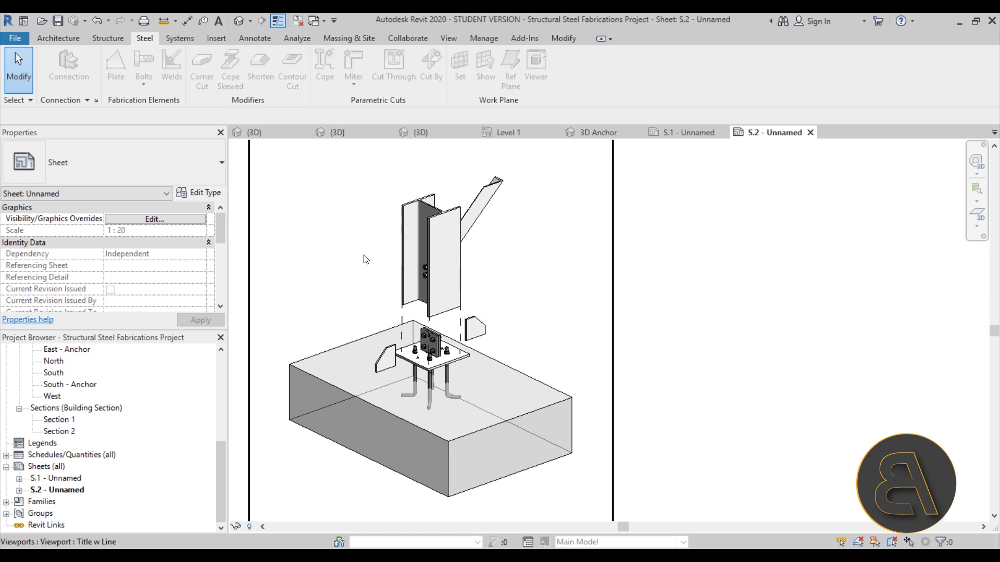
scroll(366, 259, down, 5)
middle_drag(448, 433, 470, 396)
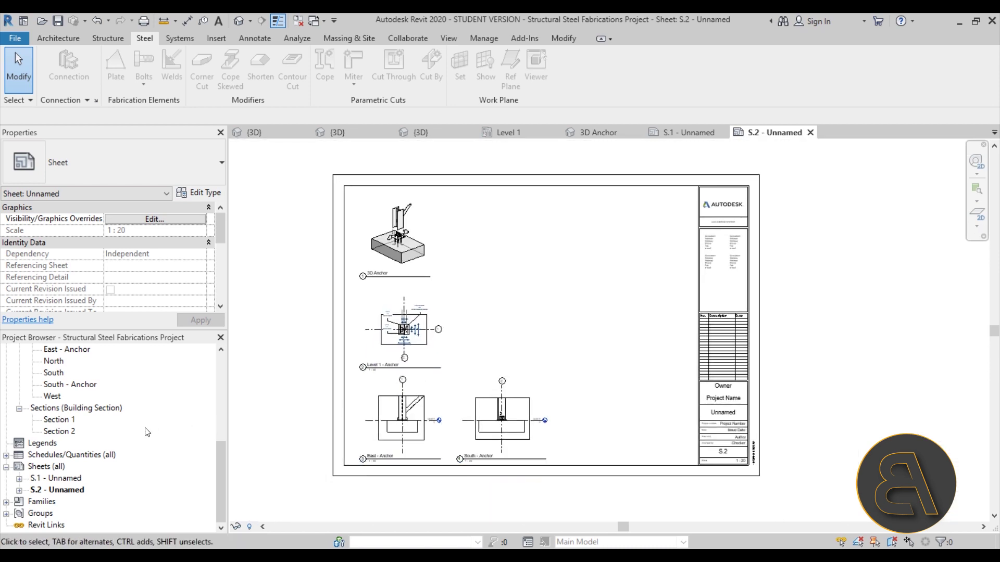
List the project's schedules and open the Structural Foundation Schedule to review the footings.
click(78, 455)
click(7, 455)
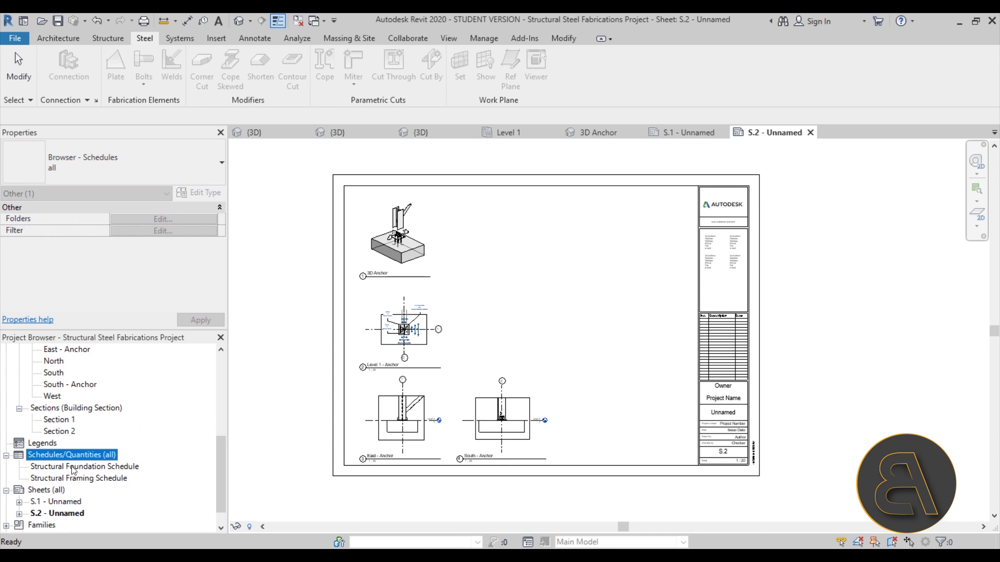
double_click(83, 466)
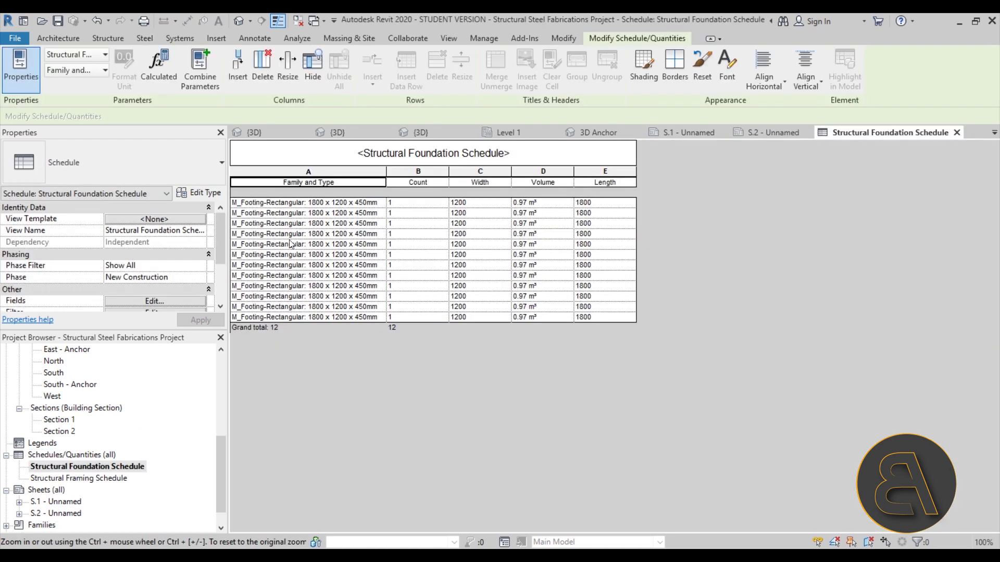
Open the Structural Framing Schedule and read through its angle and universal beam groups down to the grand total.
double_click(68, 478)
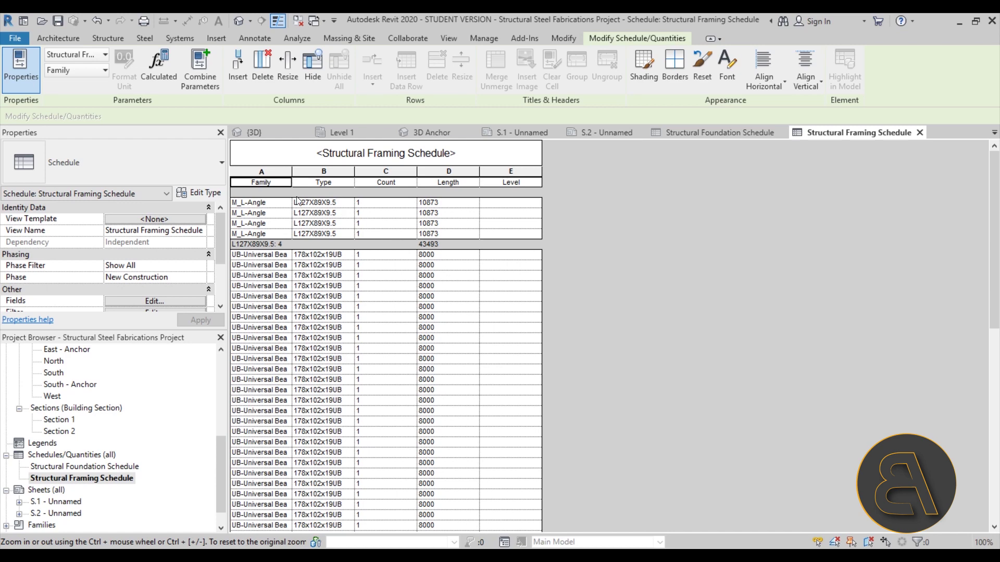
scroll(263, 313, down, 12)
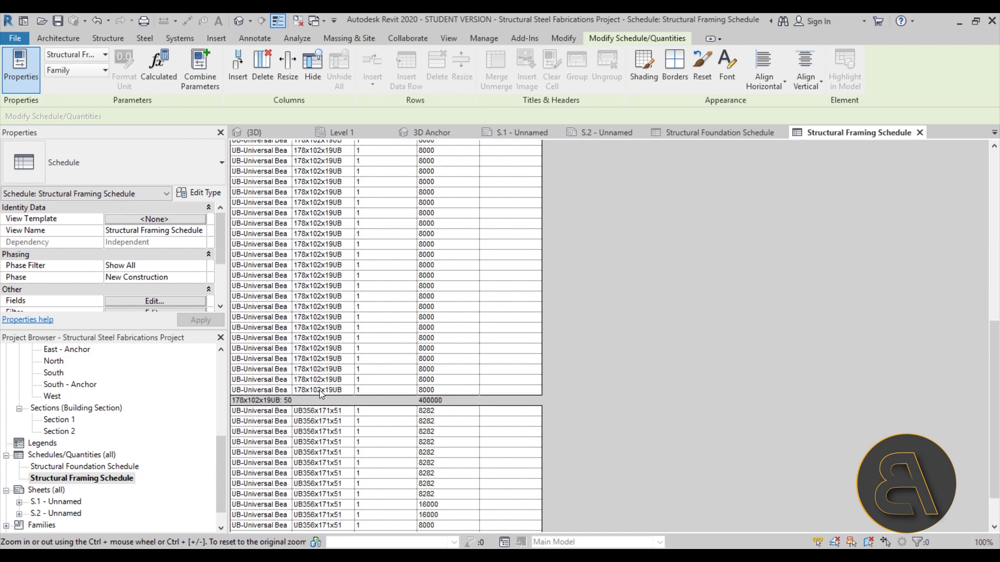
scroll(387, 396, down, 2)
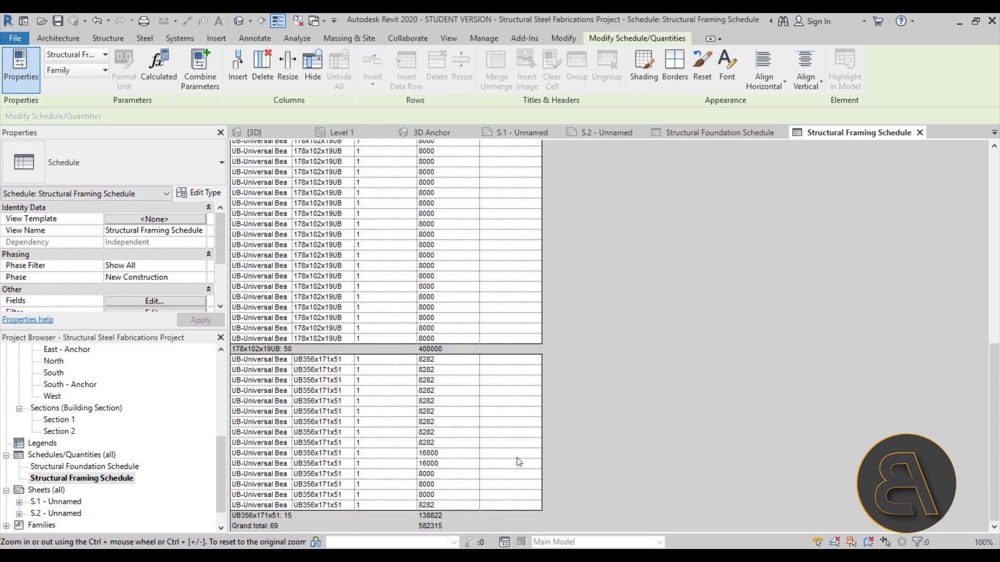
Return through sheet S.2 to sheet S.1 and view the complete sheet with its three plans and two sections.
click(702, 134)
click(598, 133)
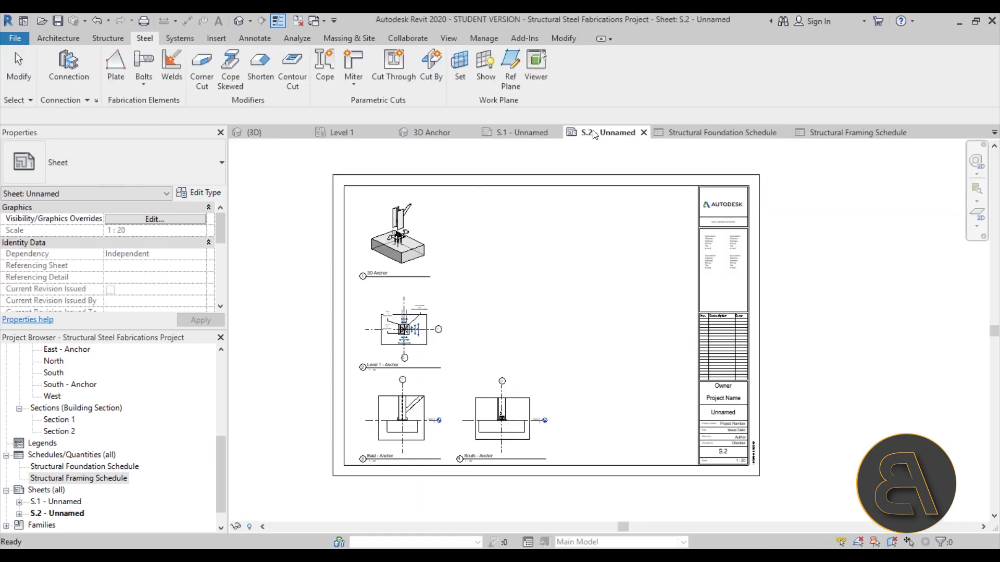
click(523, 134)
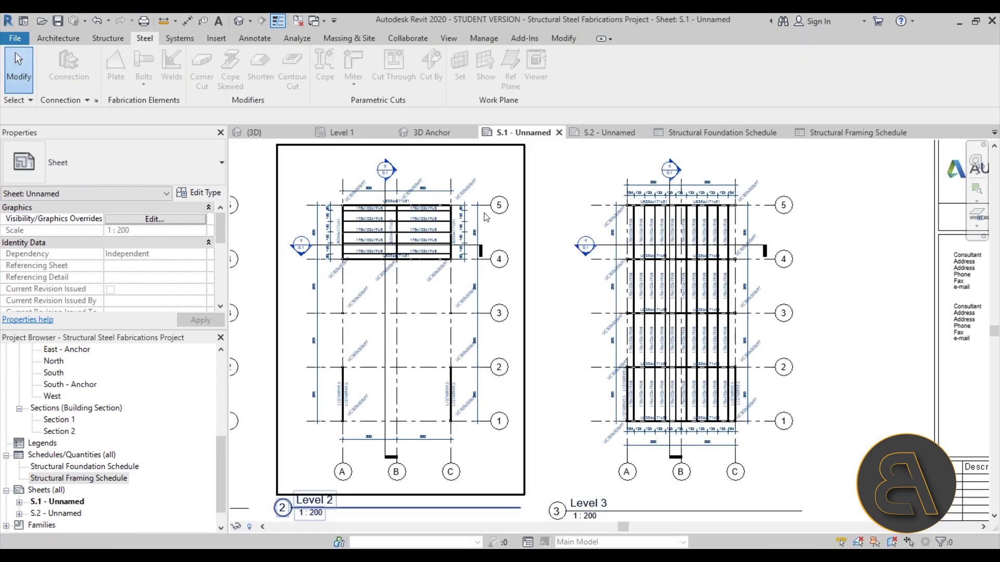
middle_drag(503, 343, 552, 349)
scroll(471, 277, up, 1)
middle_drag(452, 257, 455, 262)
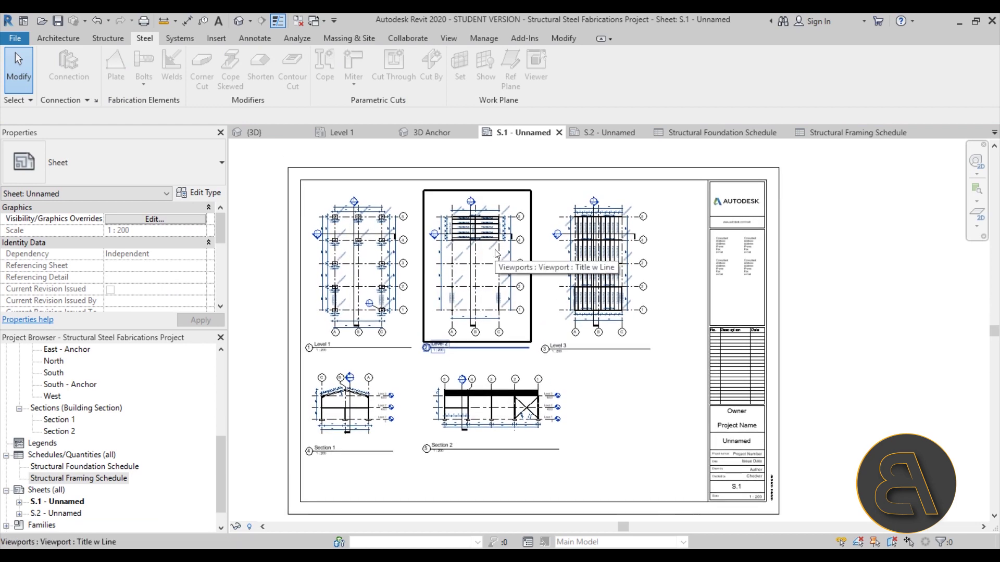
Bring back the default 3D view of the Structural Steel Fabrications Project and examine the whole steel frame on its footings.
click(252, 133)
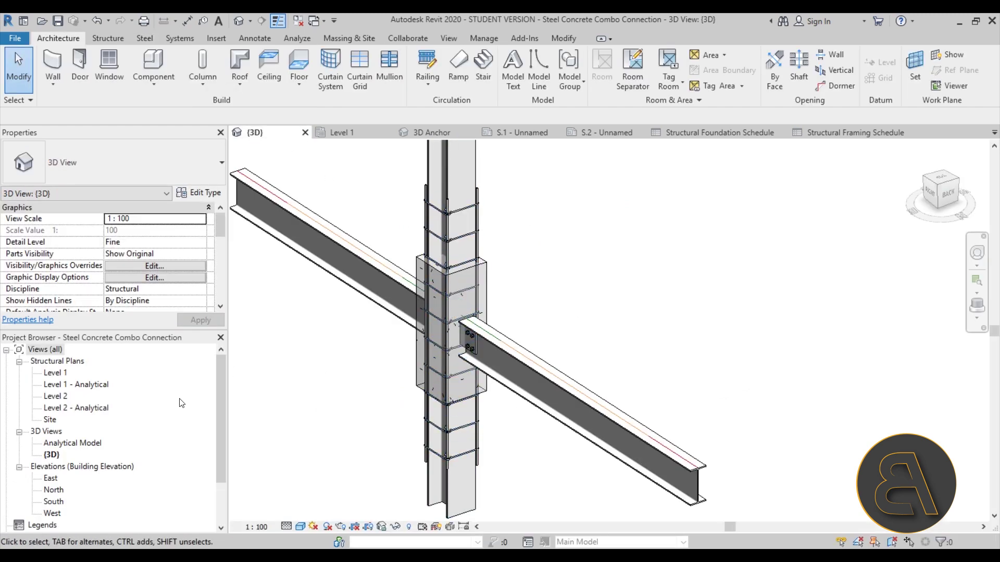
scroll(61, 414, down, 2)
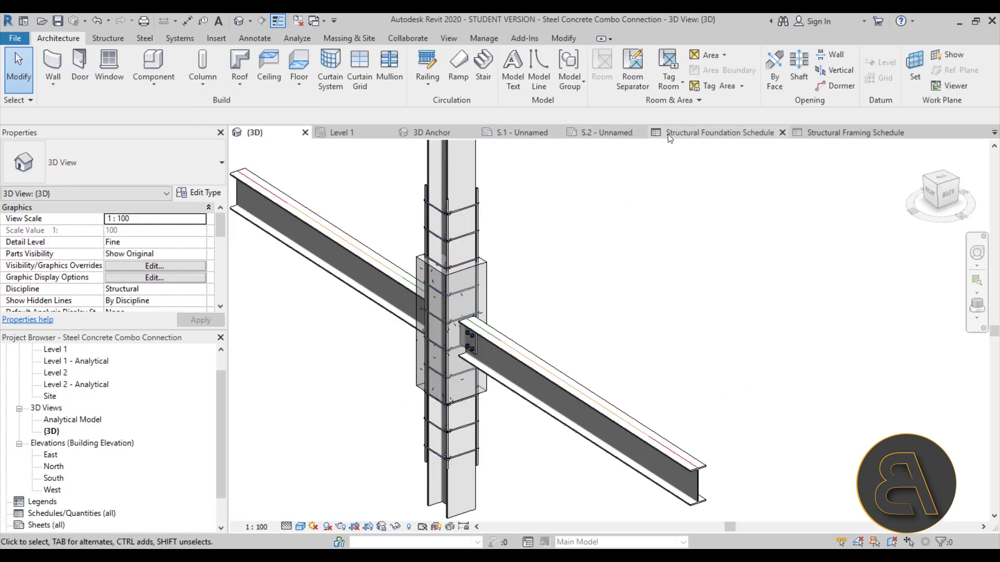
click(719, 132)
scroll(69, 441, up, 4)
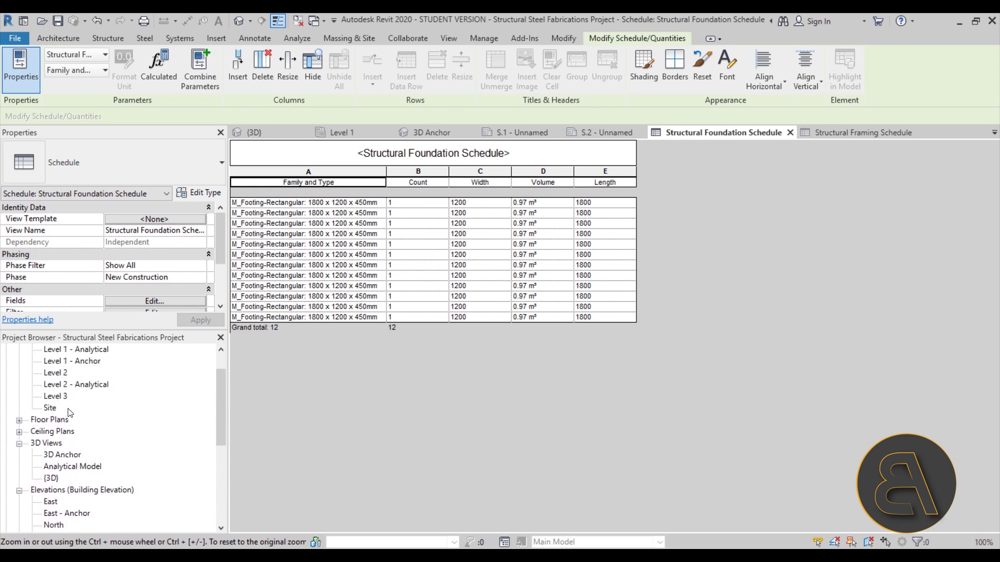
scroll(71, 416, up, 2)
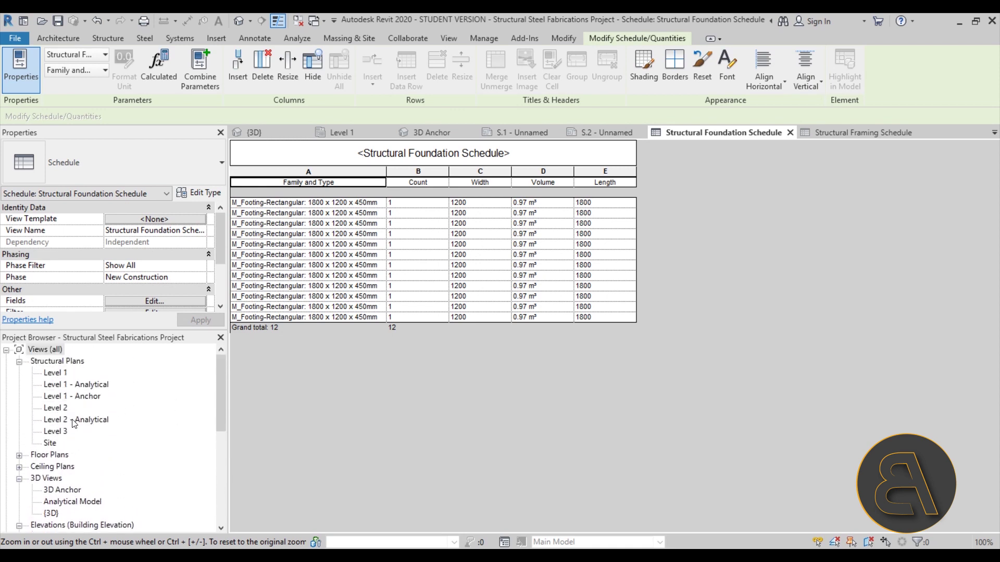
double_click(52, 514)
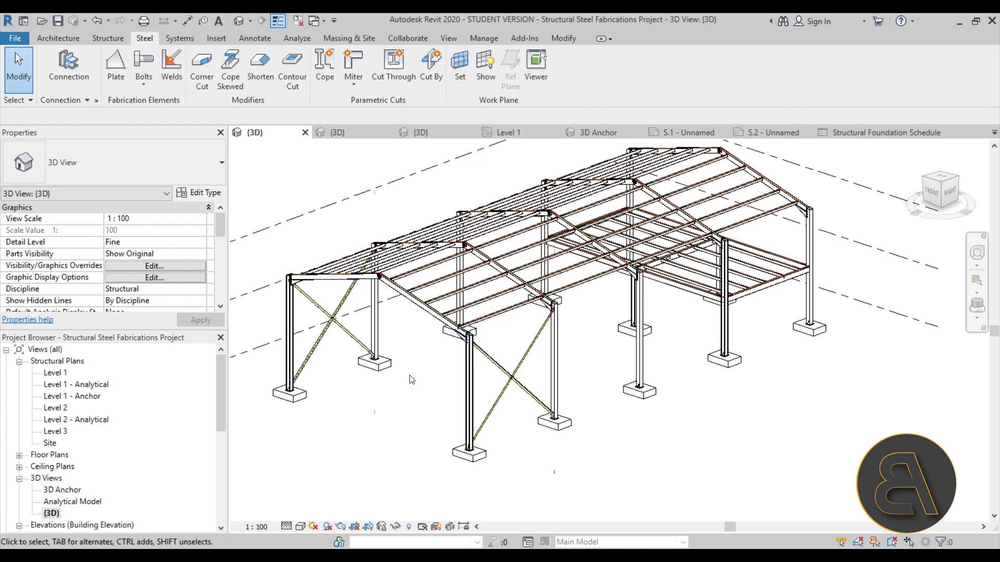
middle_drag(418, 380, 374, 411)
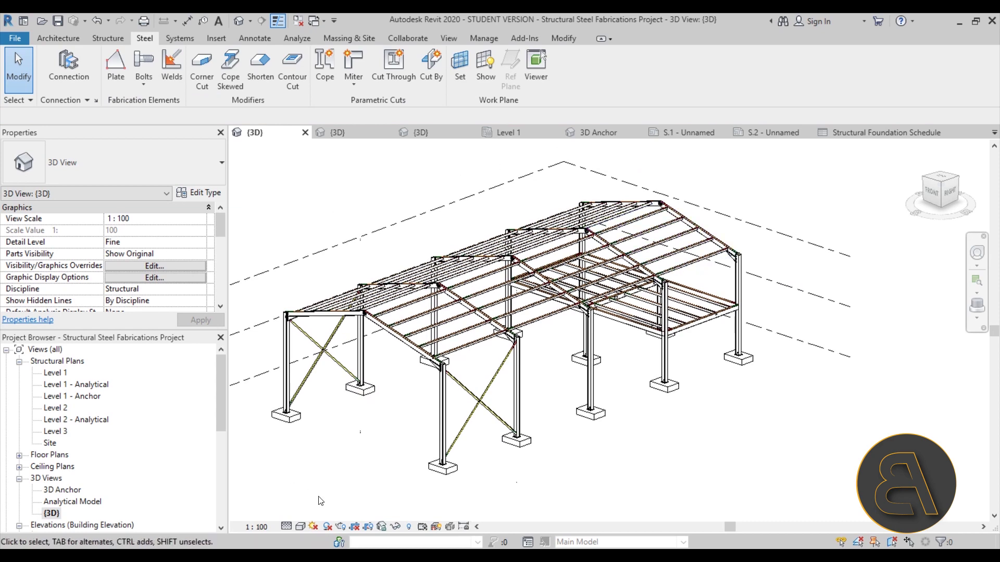
middle_drag(523, 481, 522, 472)
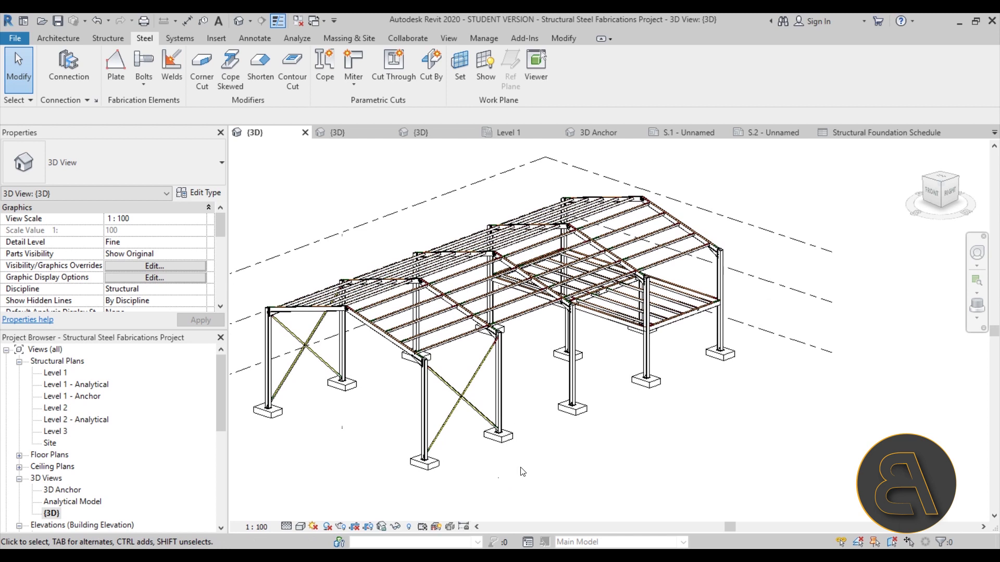